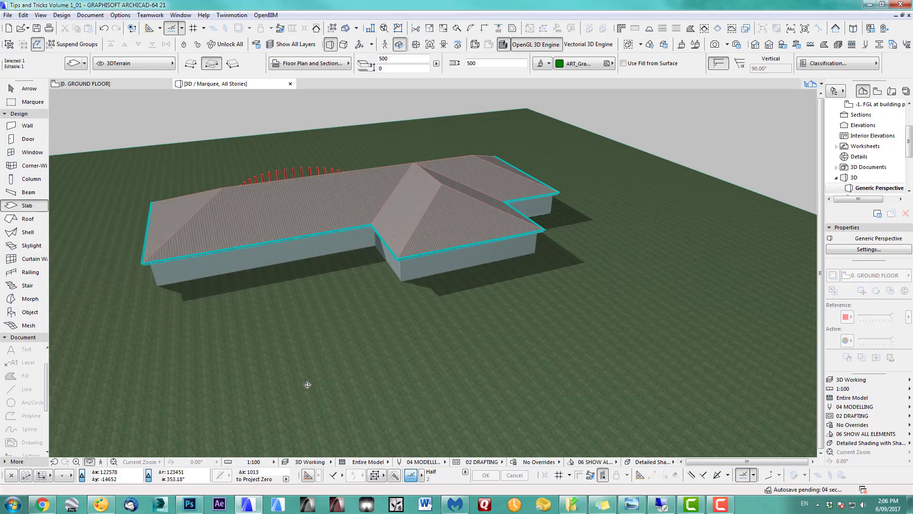
# - On the ground floor, draw a five-node spline from the lower-left site edge around the house's right side
pyautogui.press('F2')
pyautogui.click(28, 429)
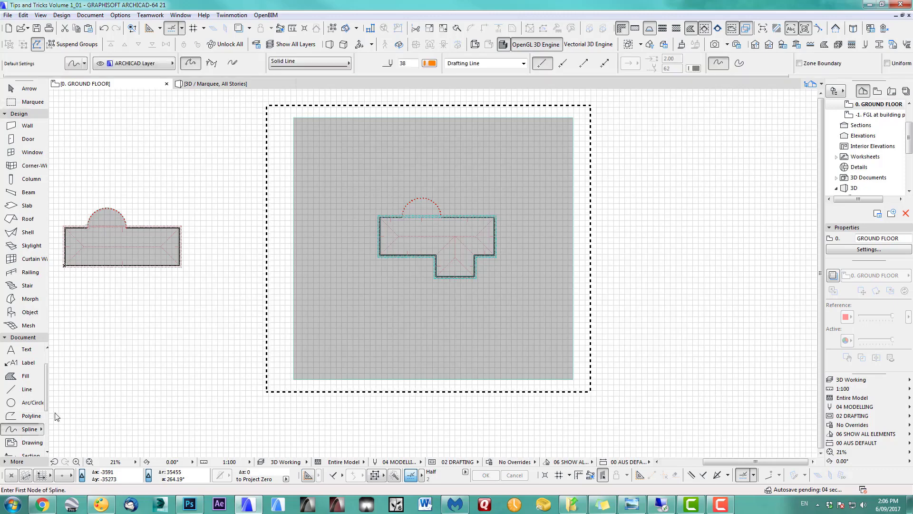
pyautogui.click(278, 326)
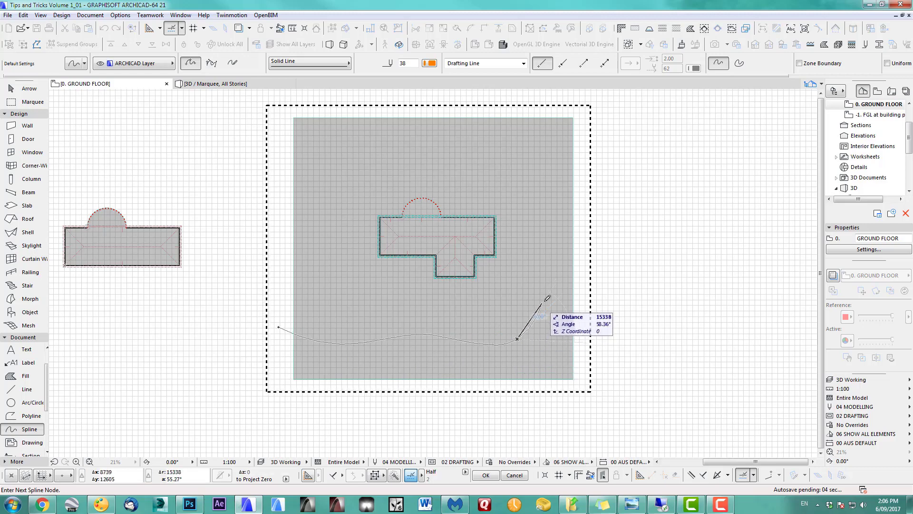
pyautogui.click(555, 288)
pyautogui.click(533, 222)
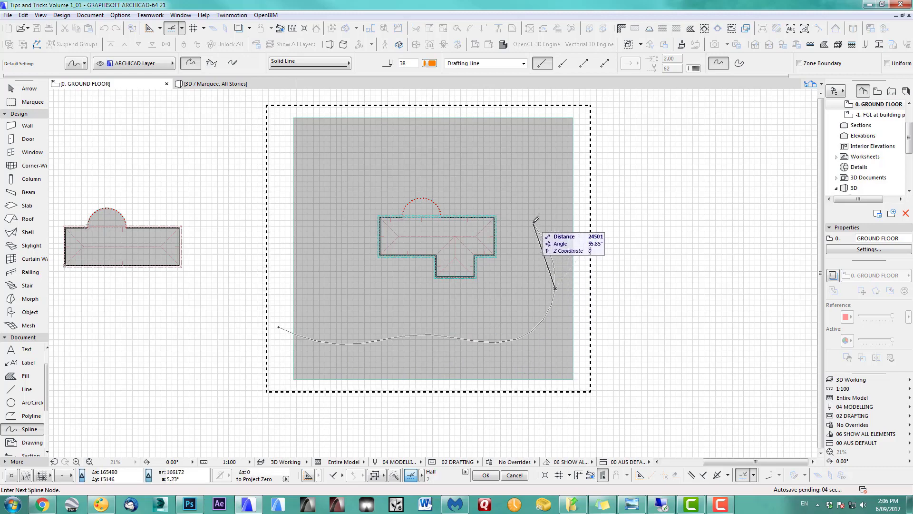
pyautogui.click(552, 170)
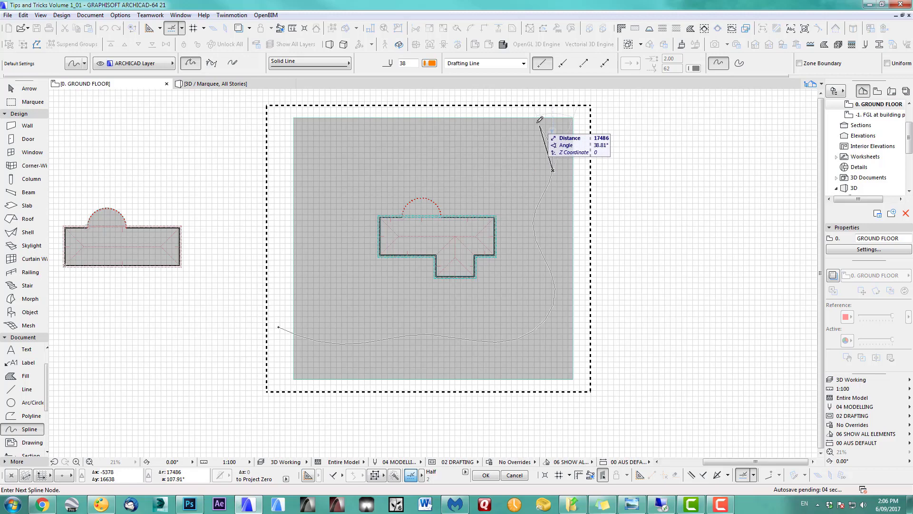
pyautogui.click(522, 101)
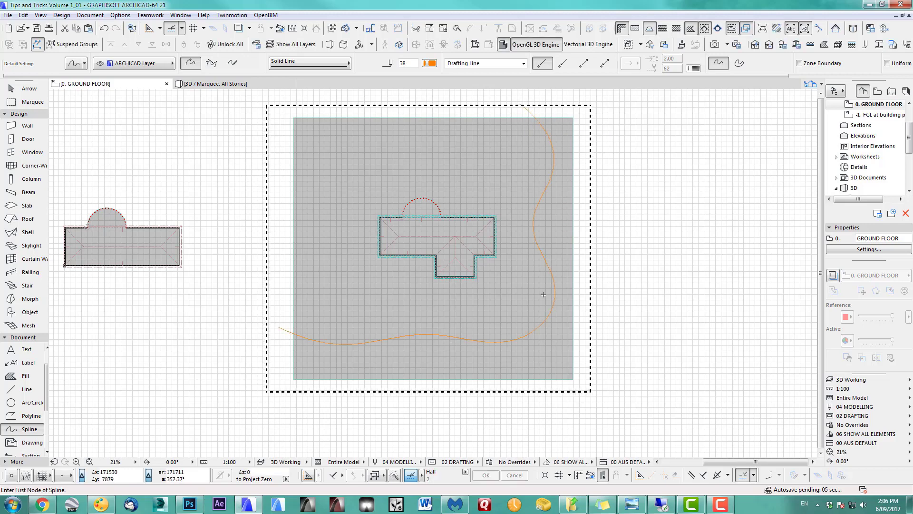
pyautogui.moveTo(544, 295); pyautogui.dragTo(529, 320, button='middle')
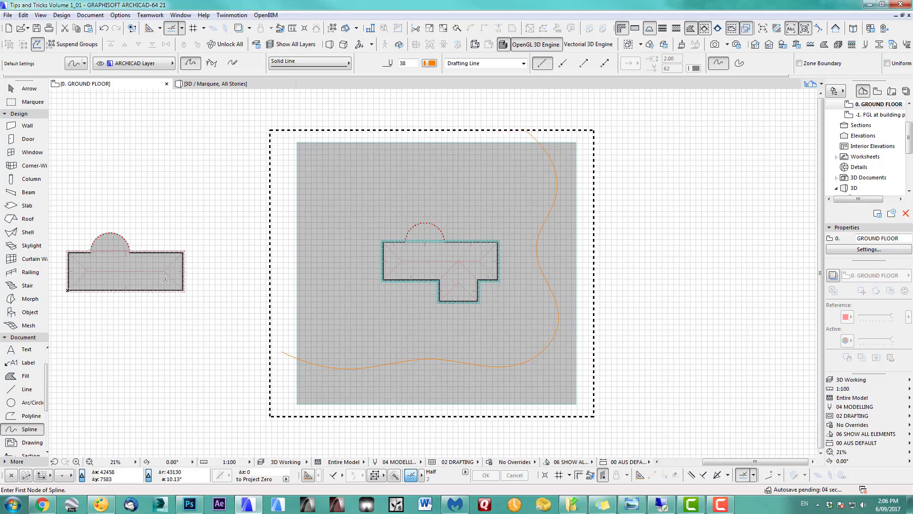
pyautogui.click(32, 206)
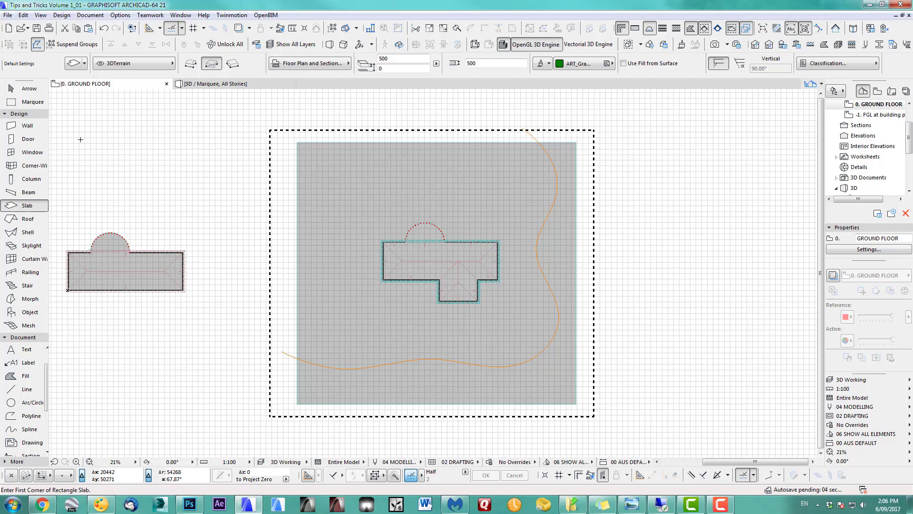
# - Set wall defaults to height 200, base offset -200, ART_Pav1 on all surfaces, layer 3DPaths
pyautogui.click(26, 126)
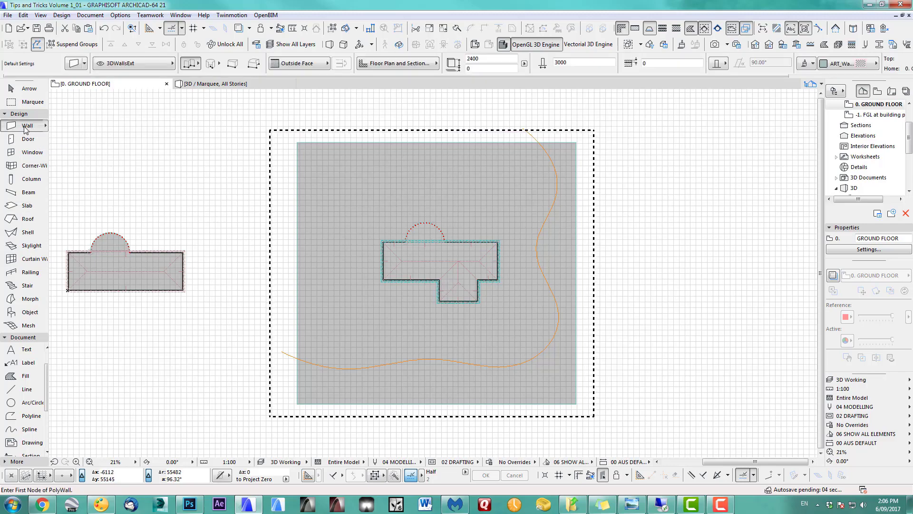
pyautogui.doubleClick(27, 127)
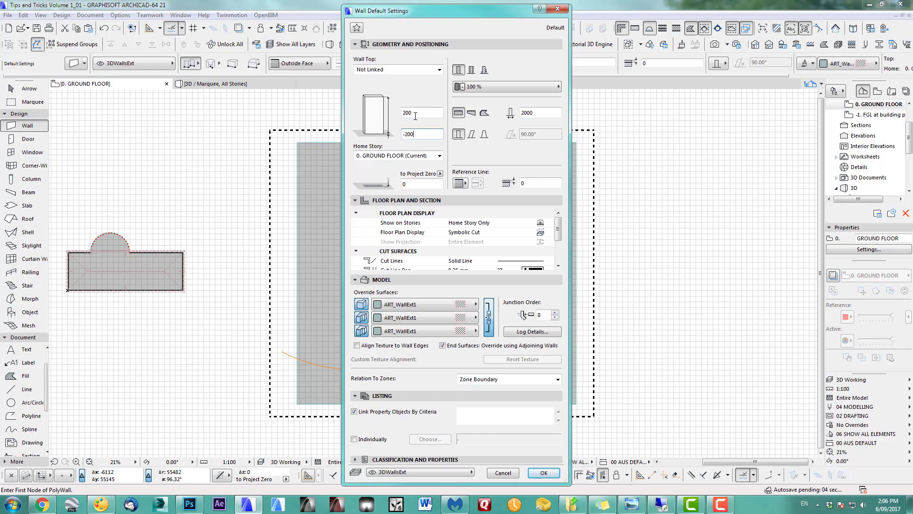
pyautogui.click(421, 113)
pyautogui.click(439, 309)
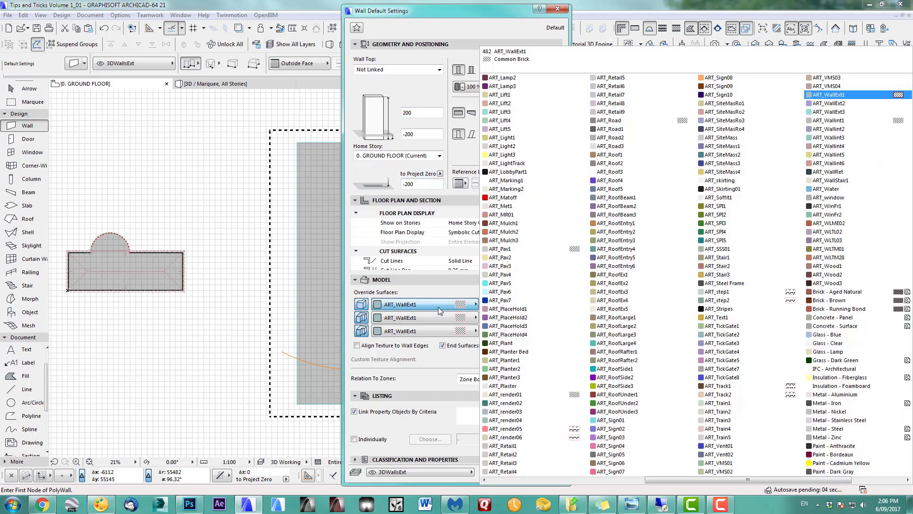
pyautogui.hscroll(1, 635, 341)
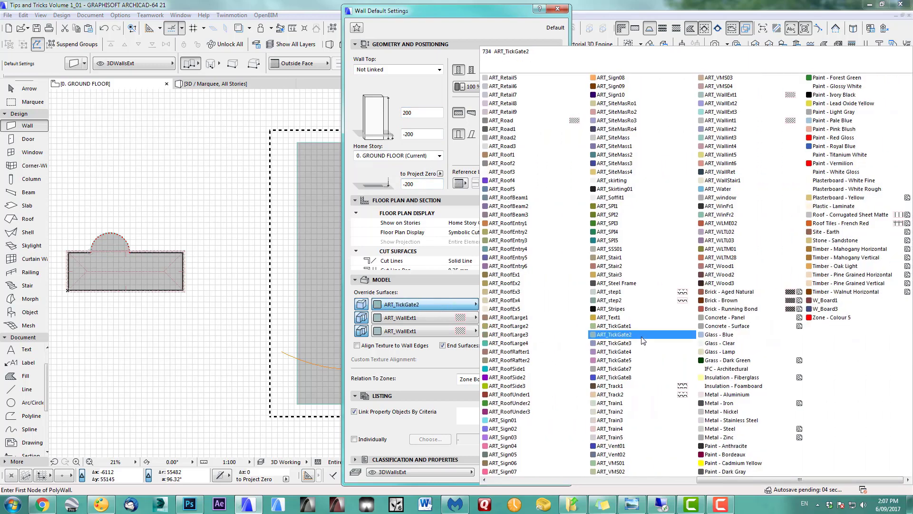
pyautogui.press('Down')
pyautogui.press('Down')
pyautogui.press('Down')
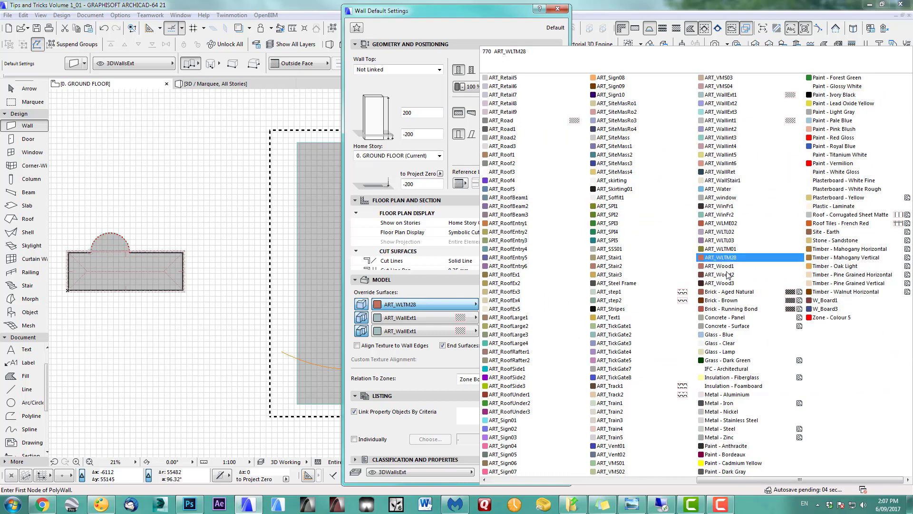
pyautogui.click(643, 294)
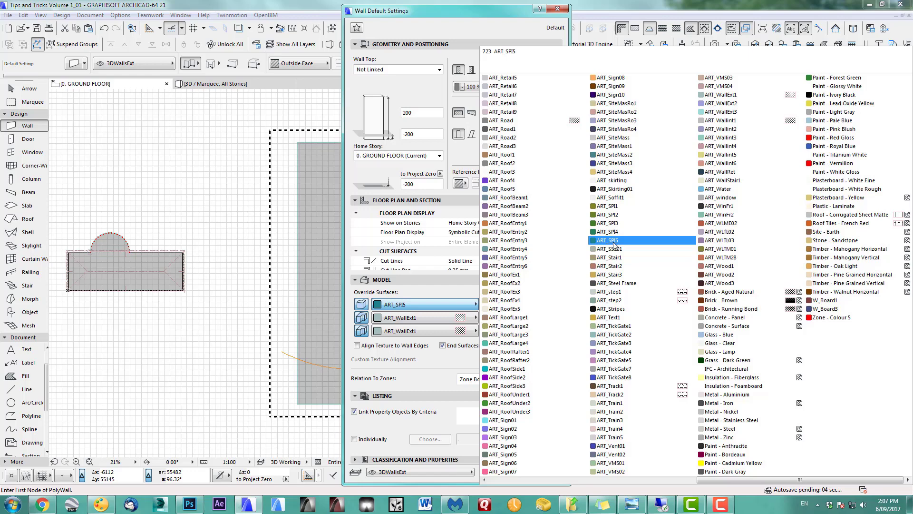
pyautogui.hscroll(-4, 615, 246)
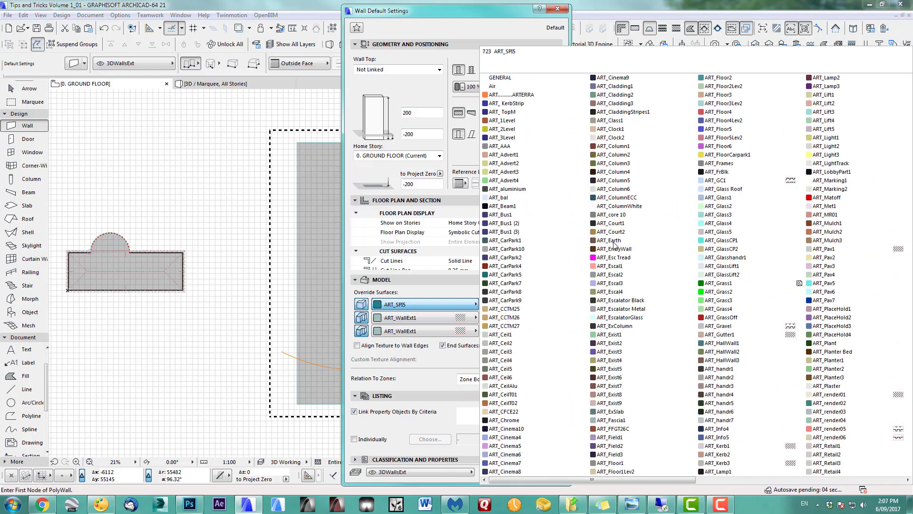
pyautogui.click(831, 250)
pyautogui.click(450, 474)
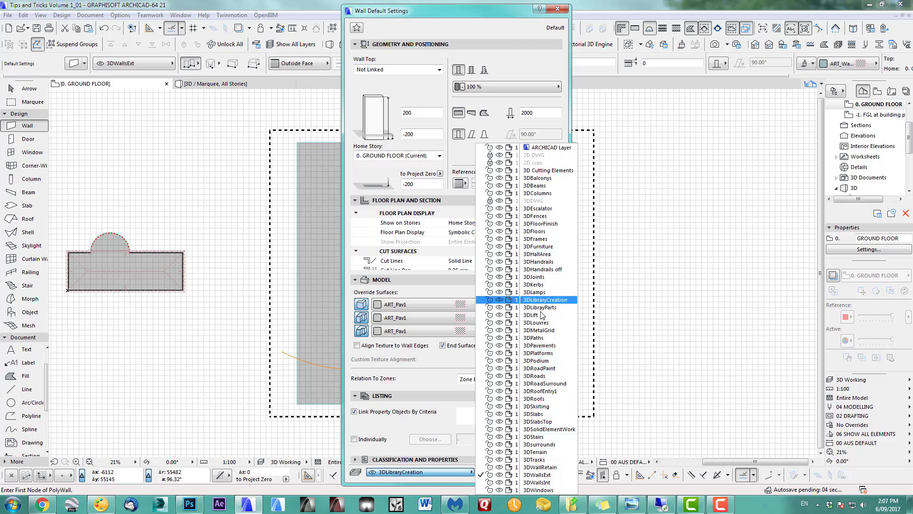
pyautogui.click(541, 339)
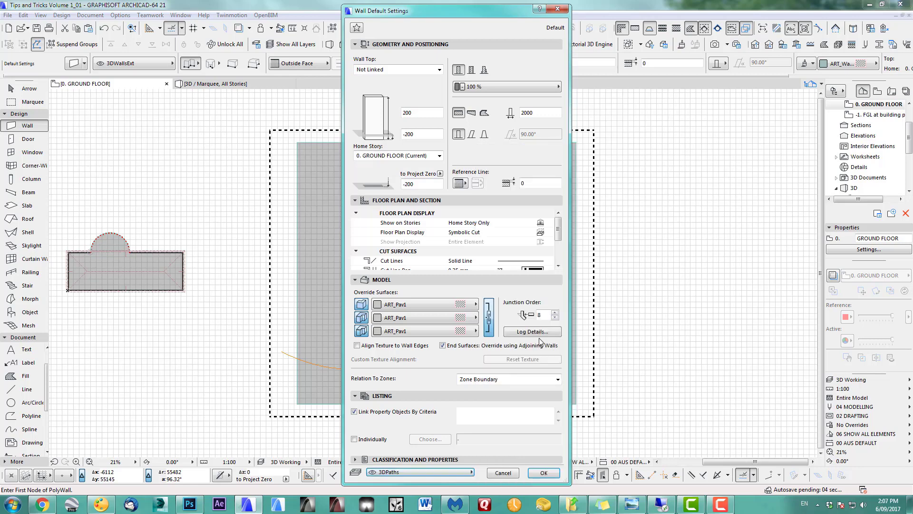
pyautogui.click(543, 473)
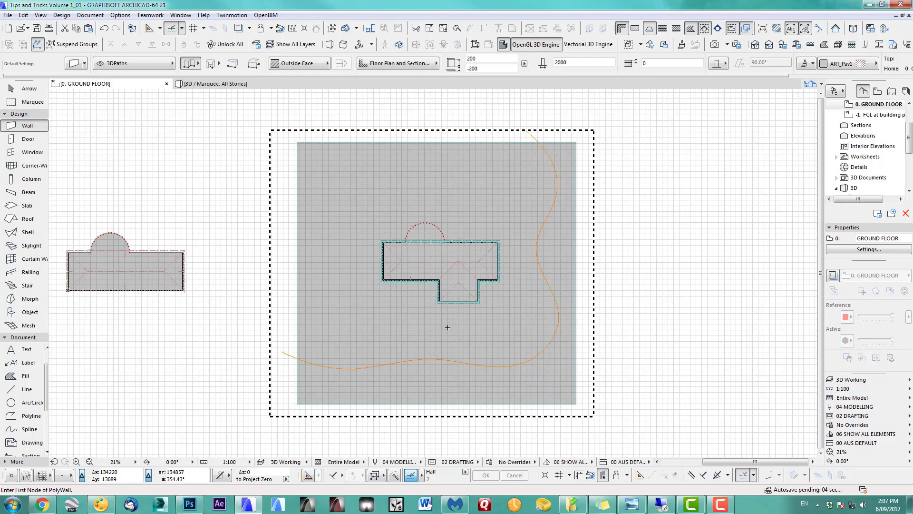
# - Set the wall reference line to Center and trace a curved wall along the spline
pyautogui.moveTo(444, 322); pyautogui.dragTo(446, 316, button='middle')
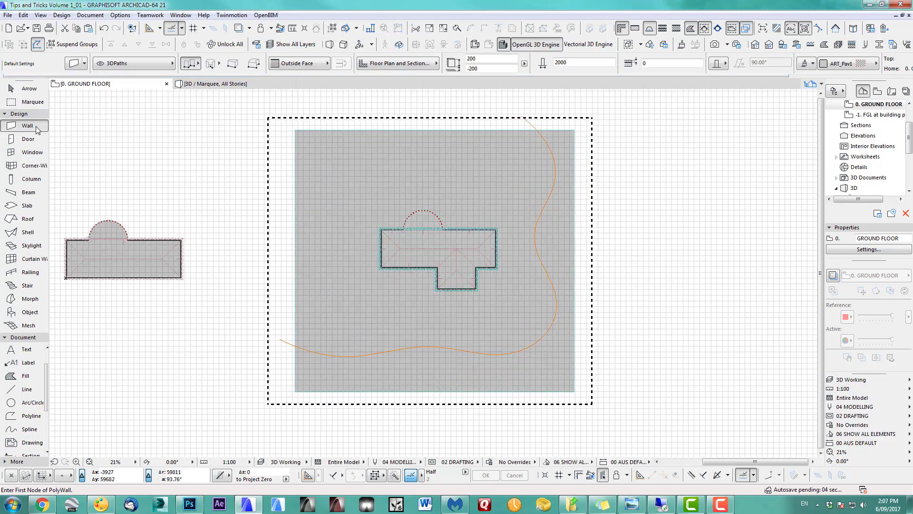
pyautogui.hotkey('ctrl', 't')
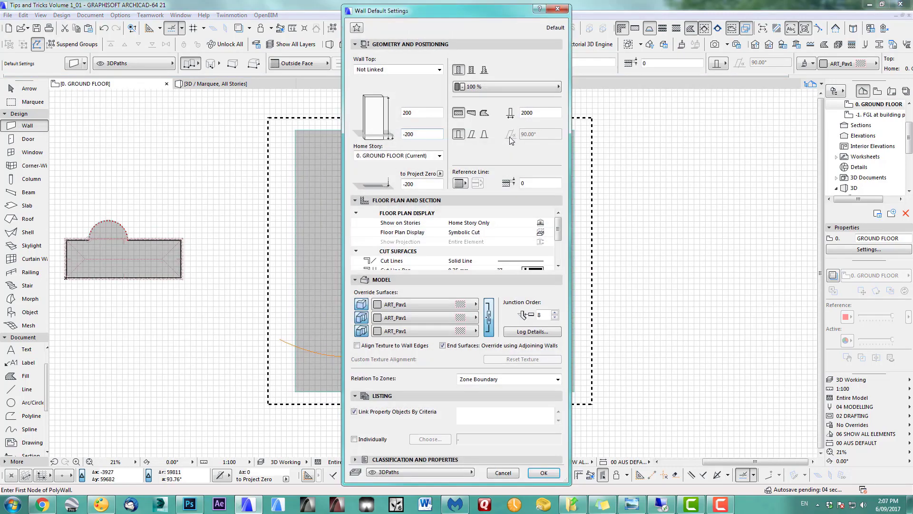
pyautogui.click(461, 183)
pyautogui.click(543, 193)
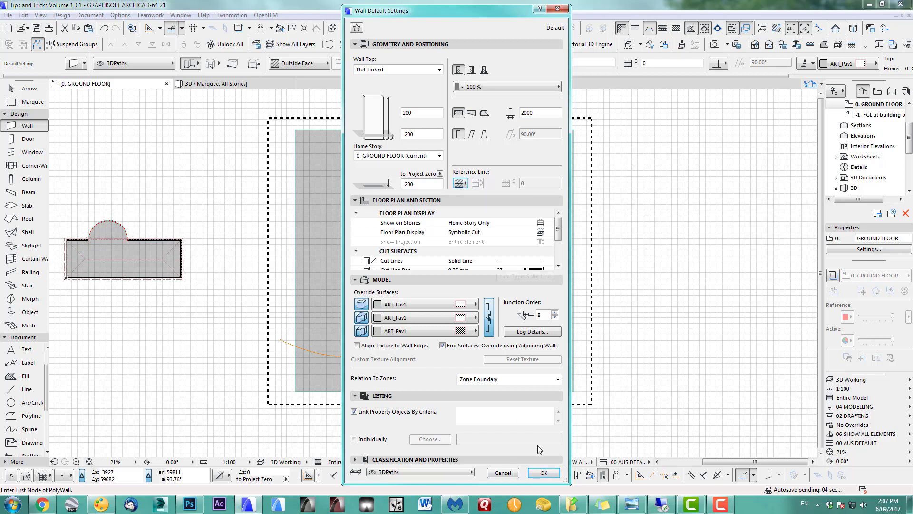
pyautogui.click(542, 473)
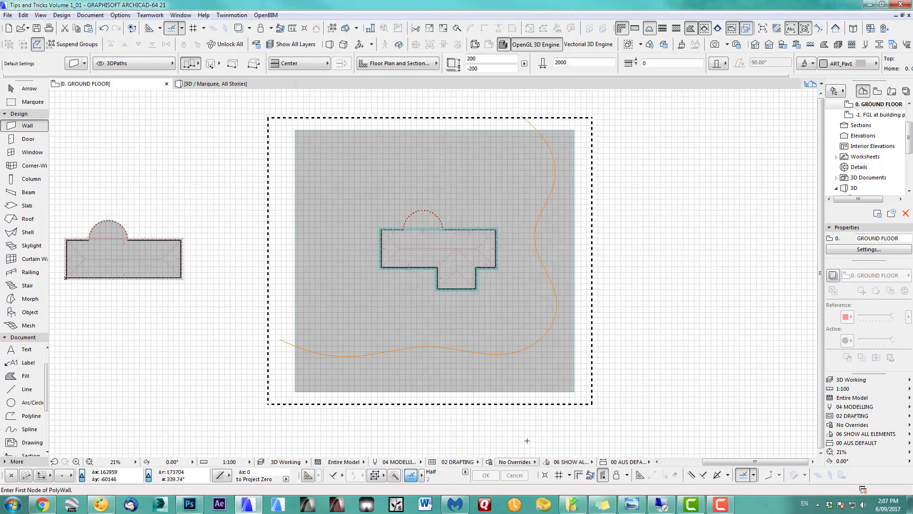
pyautogui.click(395, 347)
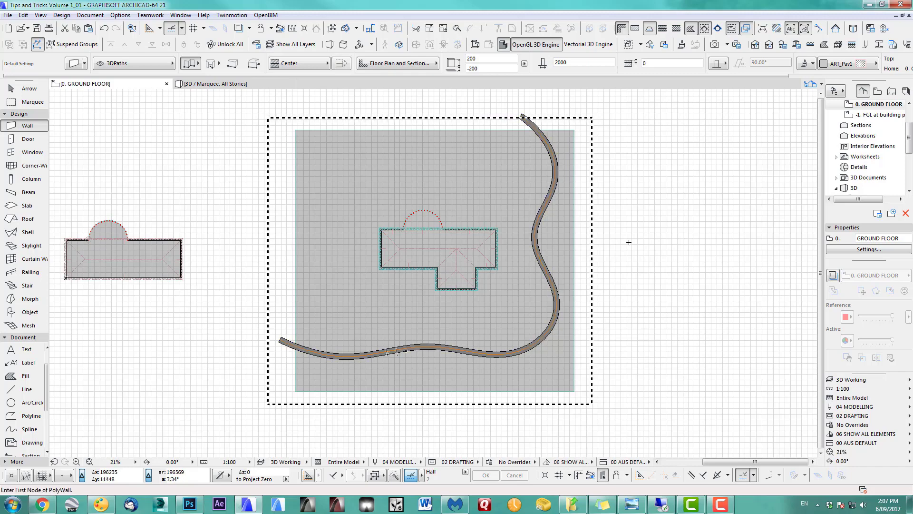
pyautogui.press('F3')
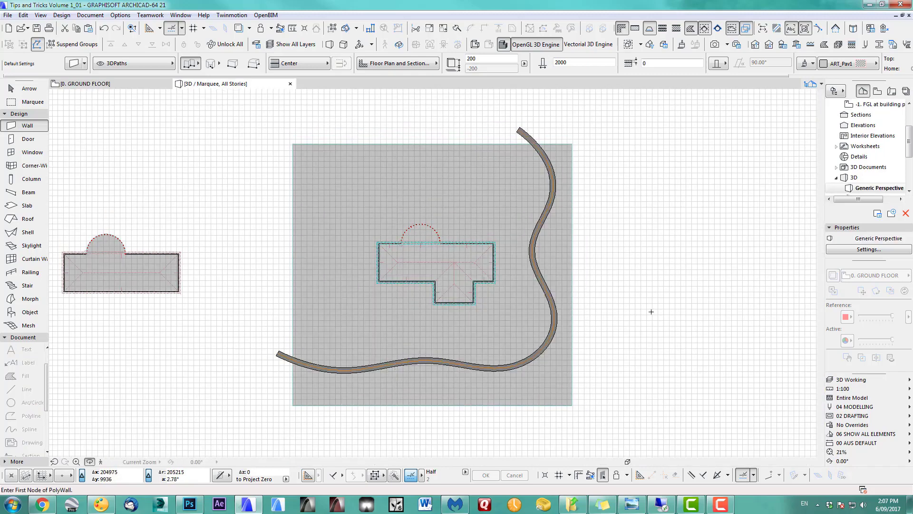
# - Select all 36 path wall pieces and set their height to 210 in the Info Box
pyautogui.scroll(-5, 540, 337)
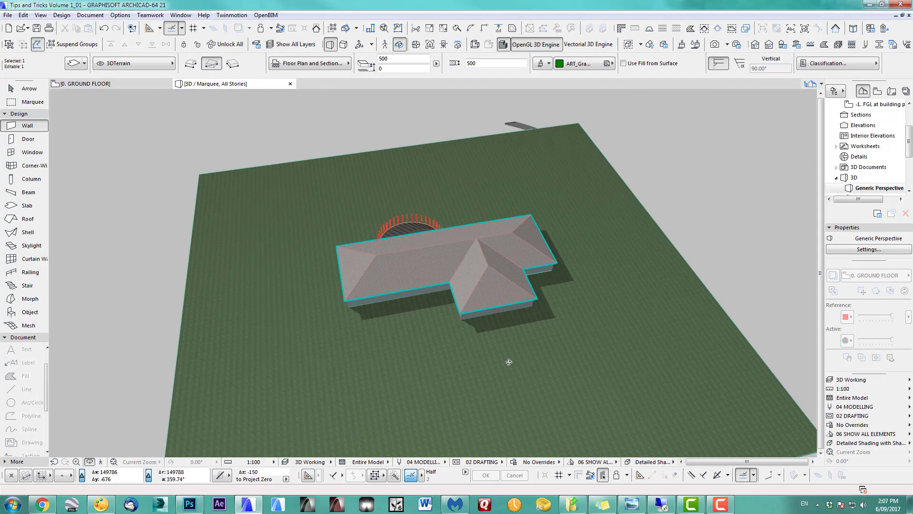
pyautogui.keyDown('shift'); pyautogui.moveTo(509, 362); pyautogui.dragTo(622, 285, button='middle'); pyautogui.keyUp('shift')
pyautogui.scroll(2, 334, 269)
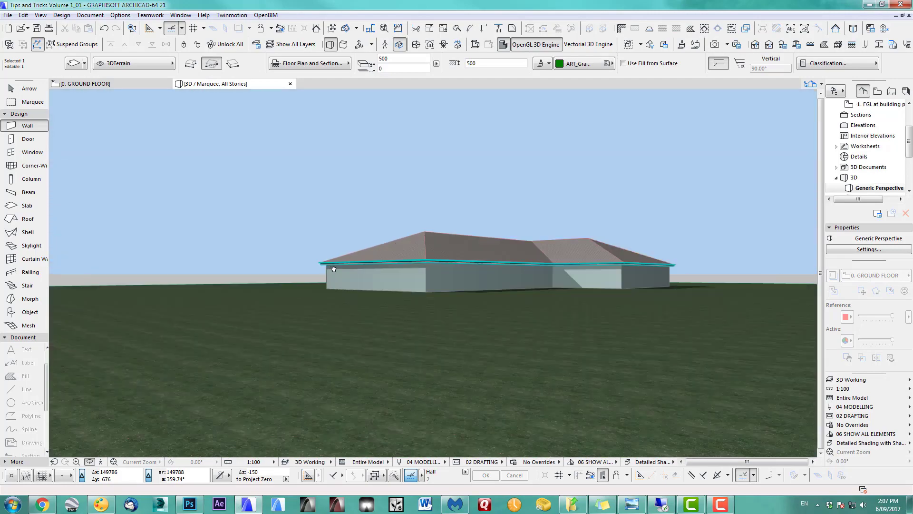
pyautogui.scroll(-3, 333, 269)
pyautogui.keyDown('shift'); pyautogui.moveTo(476, 309); pyautogui.dragTo(443, 345, button='middle'); pyautogui.keyUp('shift')
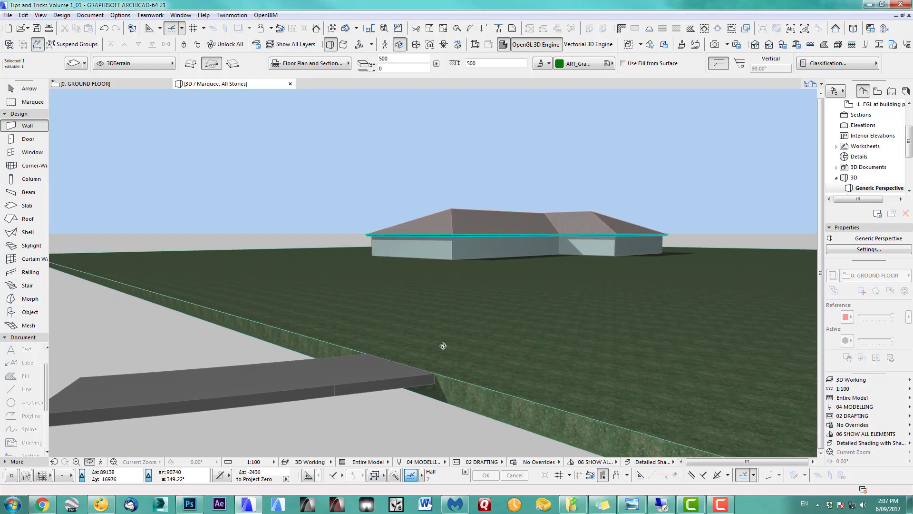
pyautogui.click(28, 89)
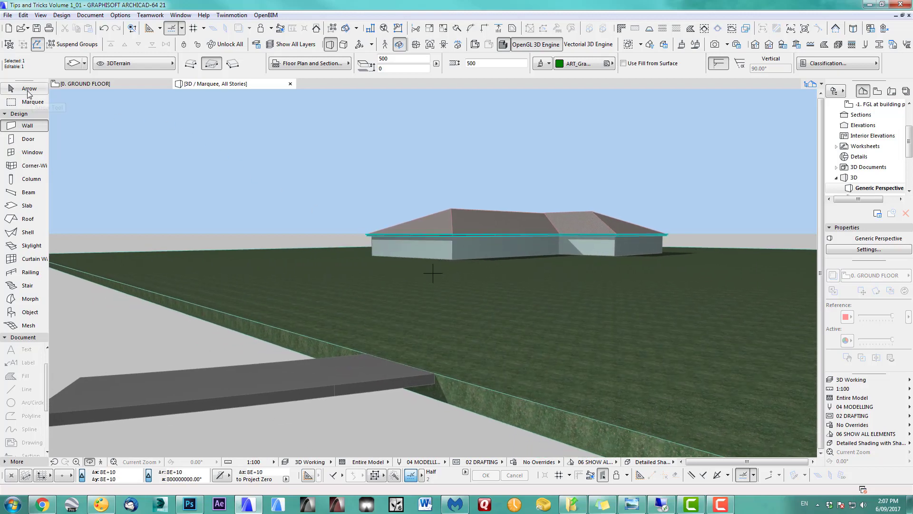
pyautogui.click(414, 379)
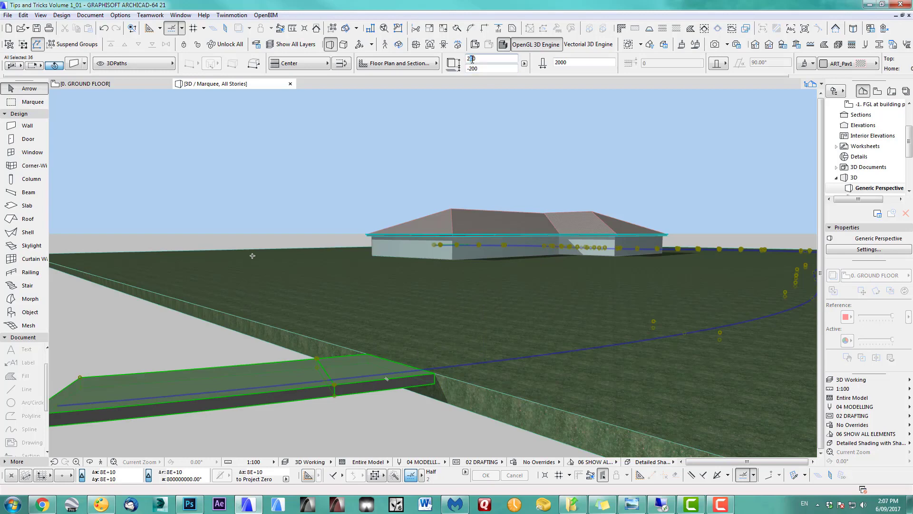
pyautogui.click(477, 61)
pyautogui.write('210')
pyautogui.press('Return')
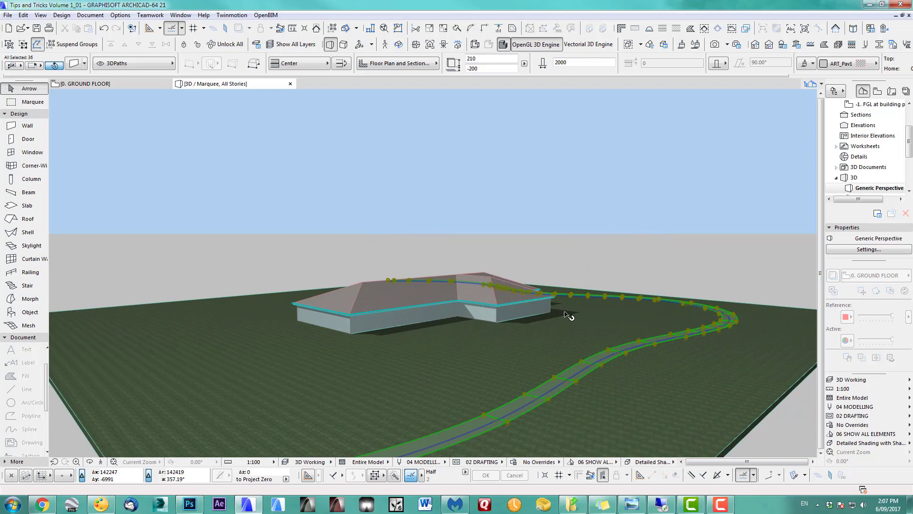
pyautogui.press('o')
pyautogui.moveTo(573, 316); pyautogui.dragTo(538, 329)
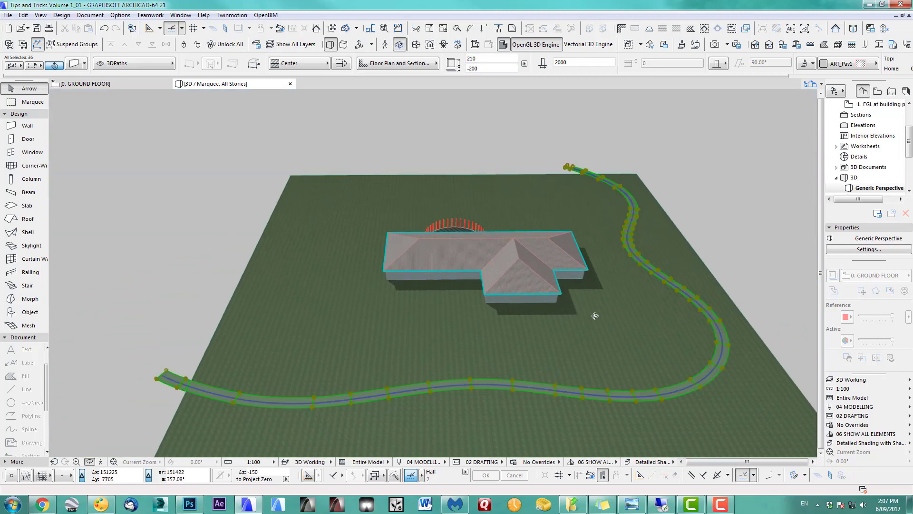
pyautogui.press('o')
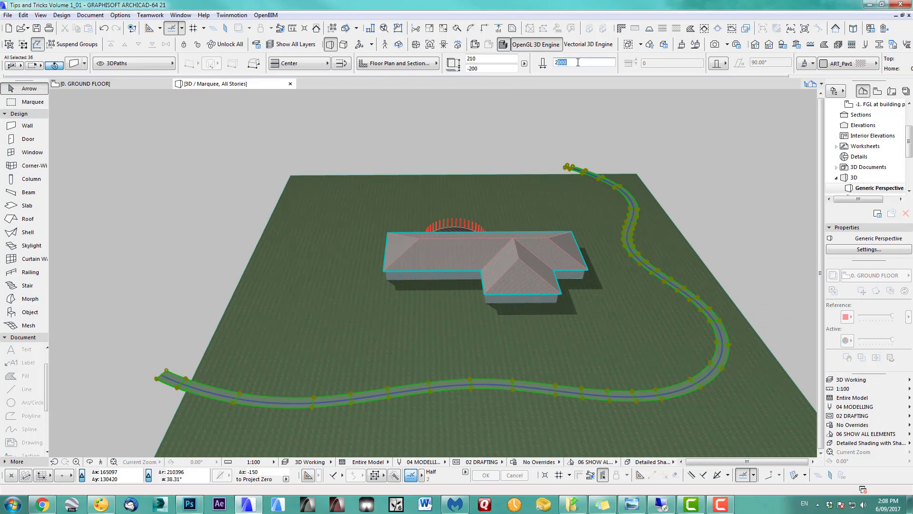
# - Set the selected path walls' thickness to 2500, making a broad road across the terrain
pyautogui.click(494, 68)
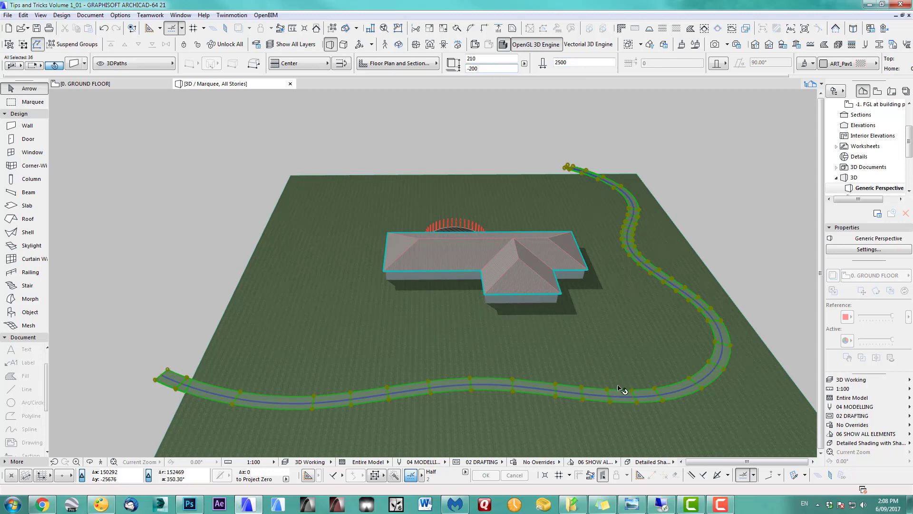
pyautogui.moveTo(478, 334); pyautogui.dragTo(467, 320)
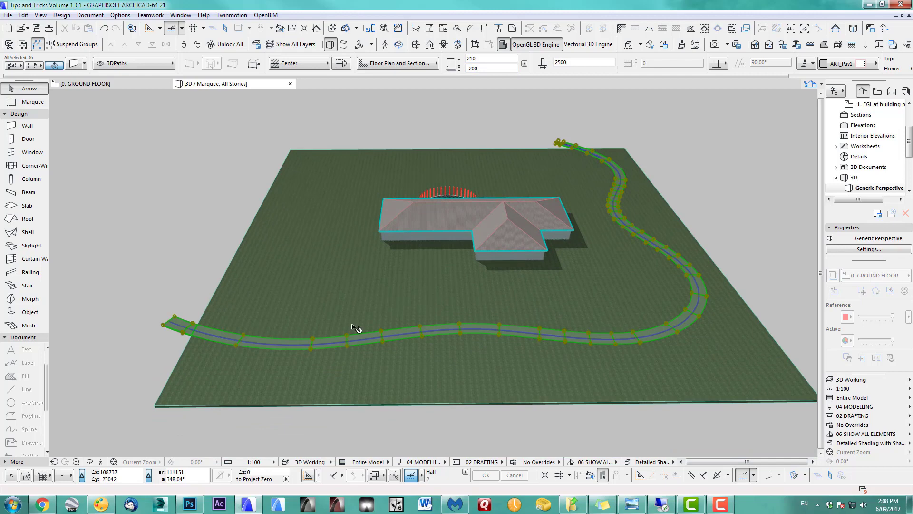
pyautogui.press('o')
pyautogui.moveTo(402, 310); pyautogui.dragTo(379, 320)
pyautogui.scroll(5, 476, 352)
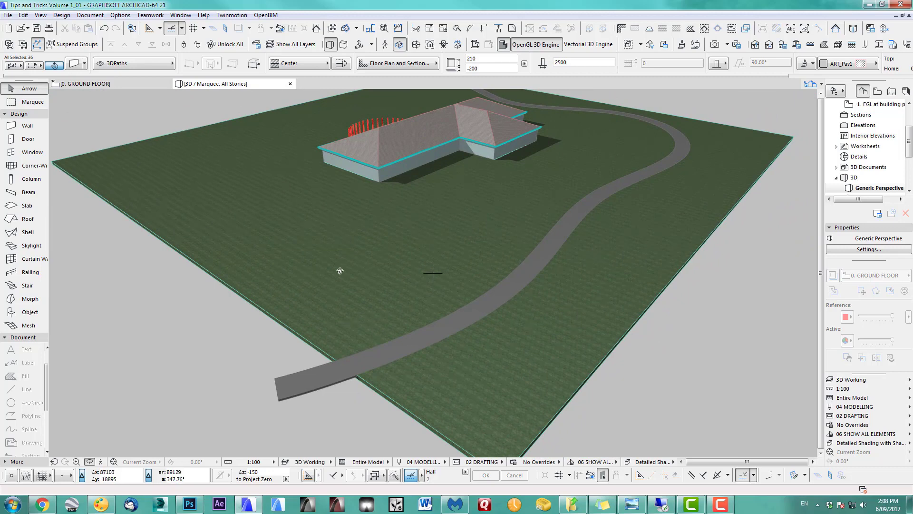
pyautogui.click(47, 17)
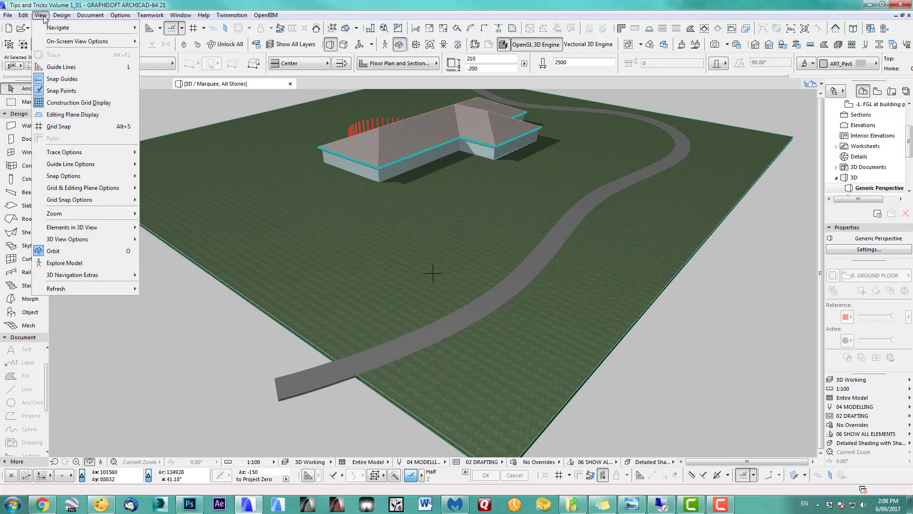
# - Cut the path walls out of the terrain mesh using Subtraction with downward extrusion
pyautogui.moveTo(66, 17)
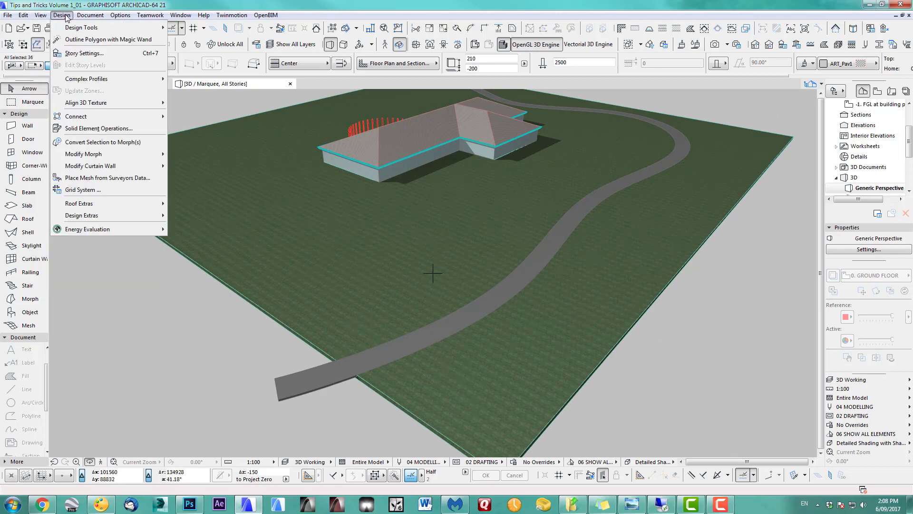
pyautogui.click(83, 130)
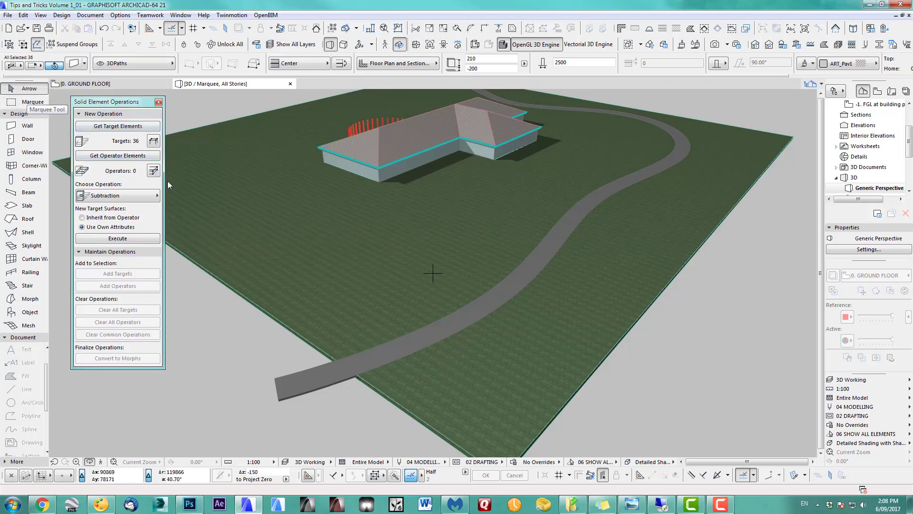
pyautogui.click(261, 220)
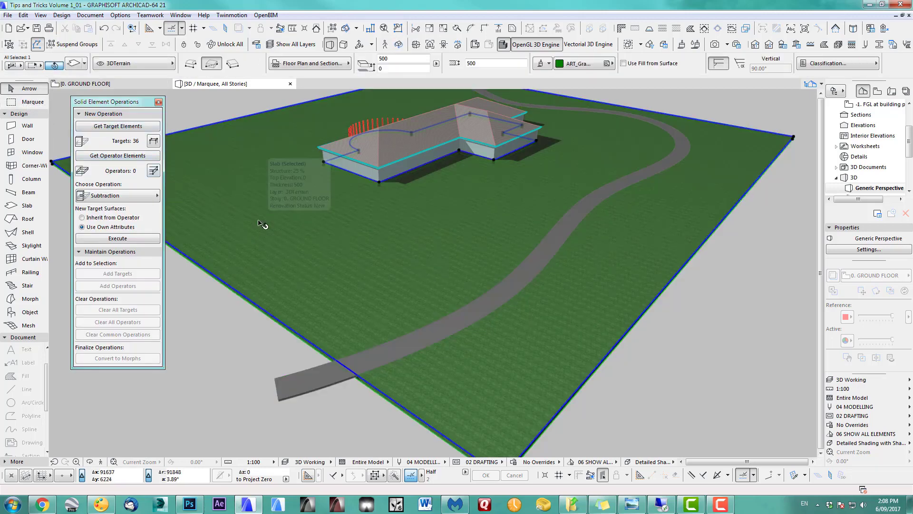
pyautogui.click(137, 126)
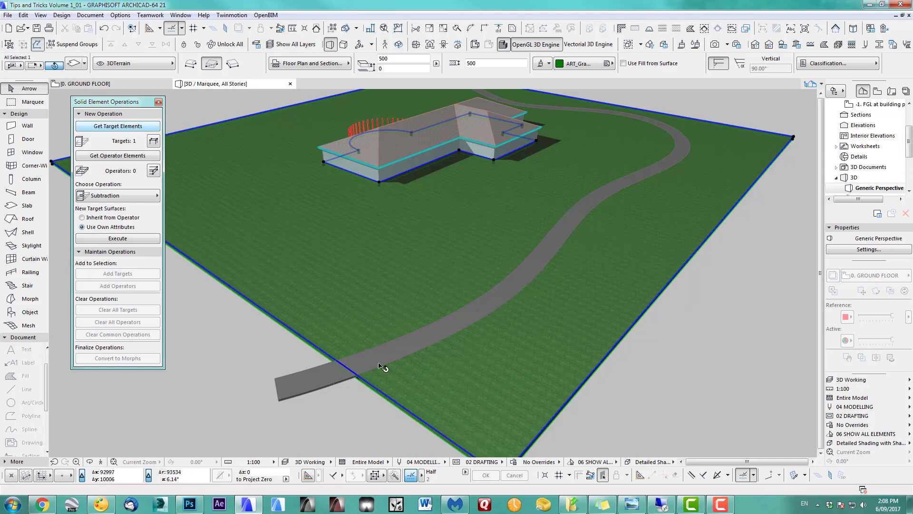
pyautogui.click(326, 382)
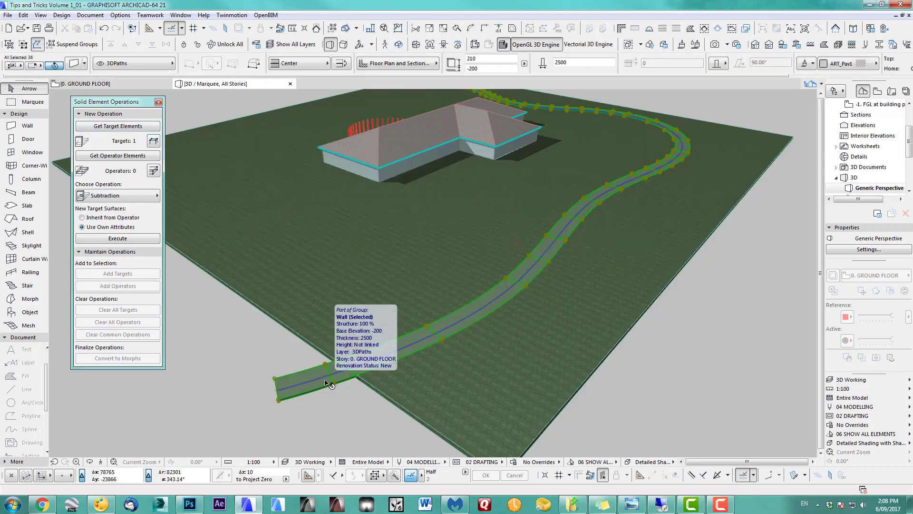
pyautogui.click(129, 158)
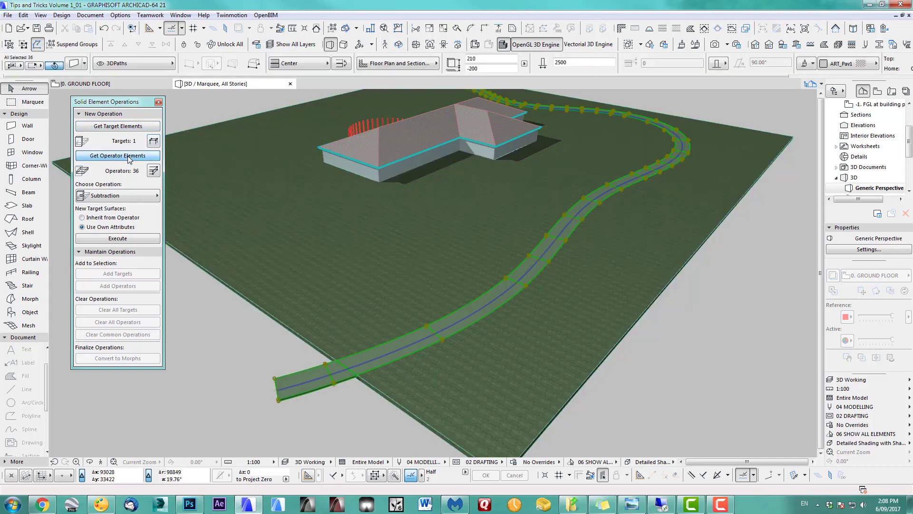
pyautogui.click(114, 197)
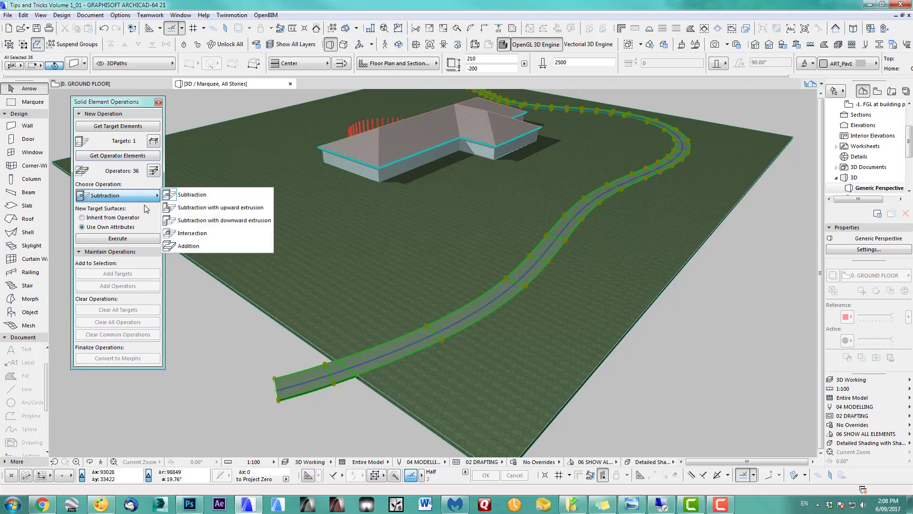
pyautogui.click(220, 221)
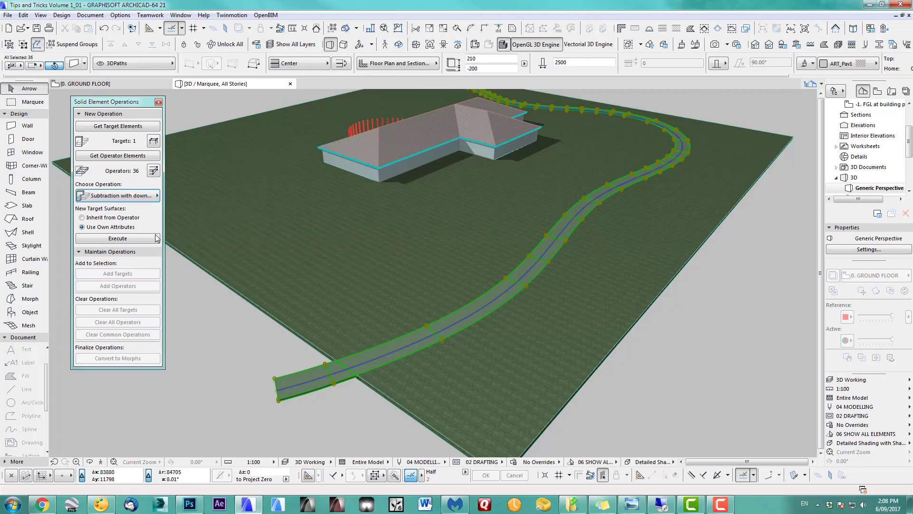
pyautogui.click(134, 238)
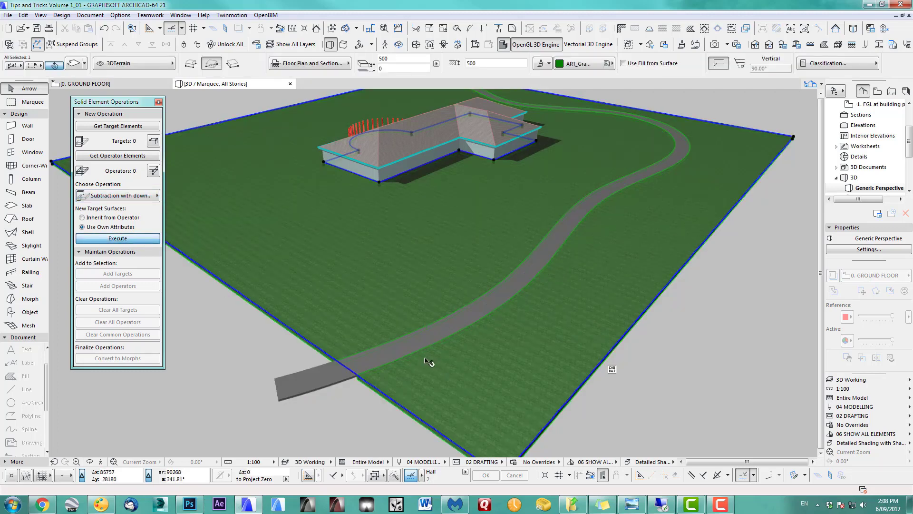
pyautogui.click(577, 313)
# - Orbit beneath and around the terrain to inspect the road cut, ending on a low perspective
pyautogui.press('o')
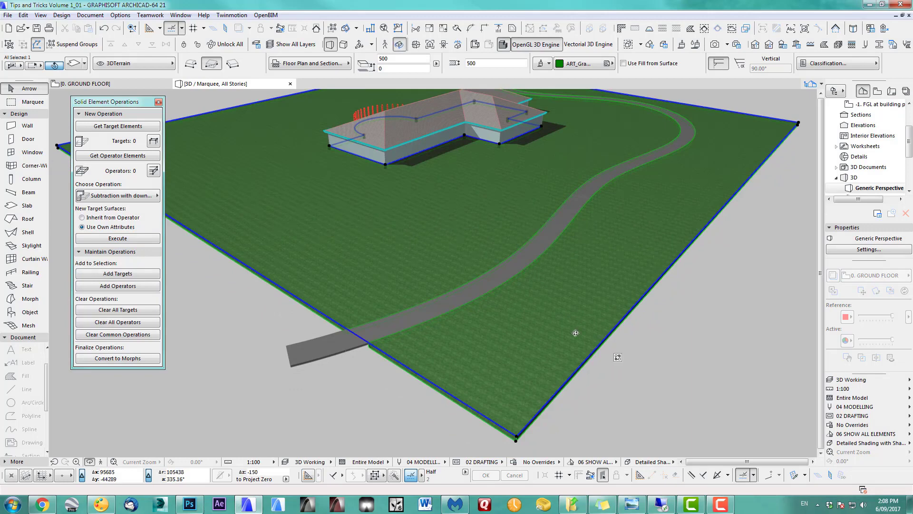
pyautogui.moveTo(499, 312); pyautogui.dragTo(469, 266)
pyautogui.moveTo(525, 264); pyautogui.dragTo(632, 270)
pyautogui.click(312, 129)
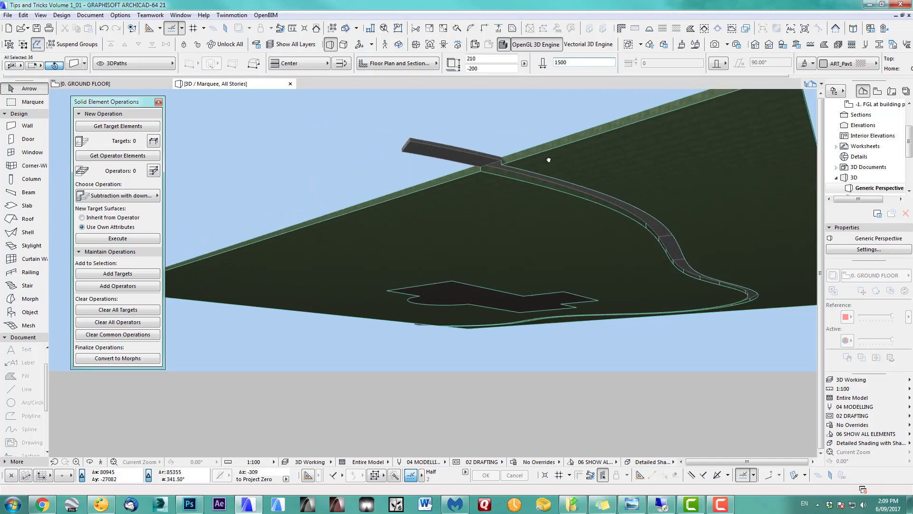
pyautogui.moveTo(548, 160); pyautogui.dragTo(473, 224, button='middle')
pyautogui.keyDown('shift'); pyautogui.moveTo(576, 169); pyautogui.dragTo(578, 357, button='middle'); pyautogui.keyUp('shift')
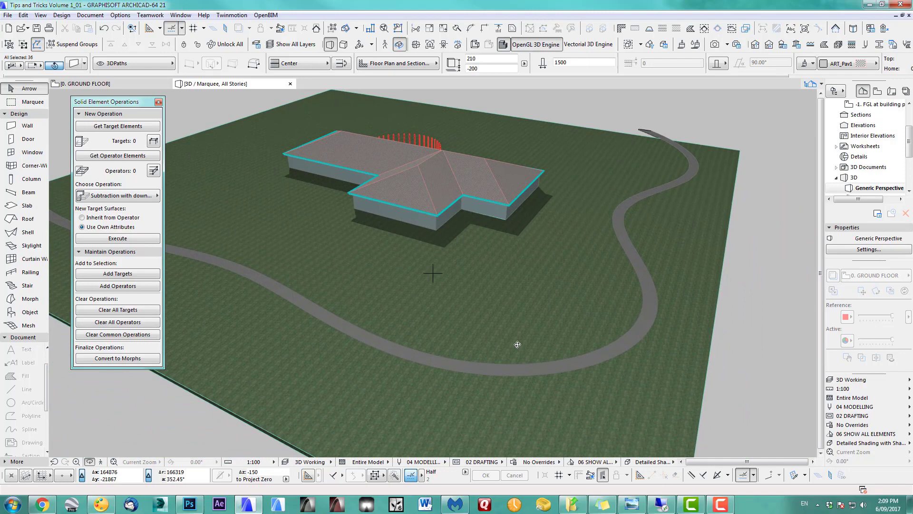
pyautogui.keyDown('shift'); pyautogui.moveTo(518, 343); pyautogui.dragTo(617, 372, button='middle'); pyautogui.keyUp('shift')
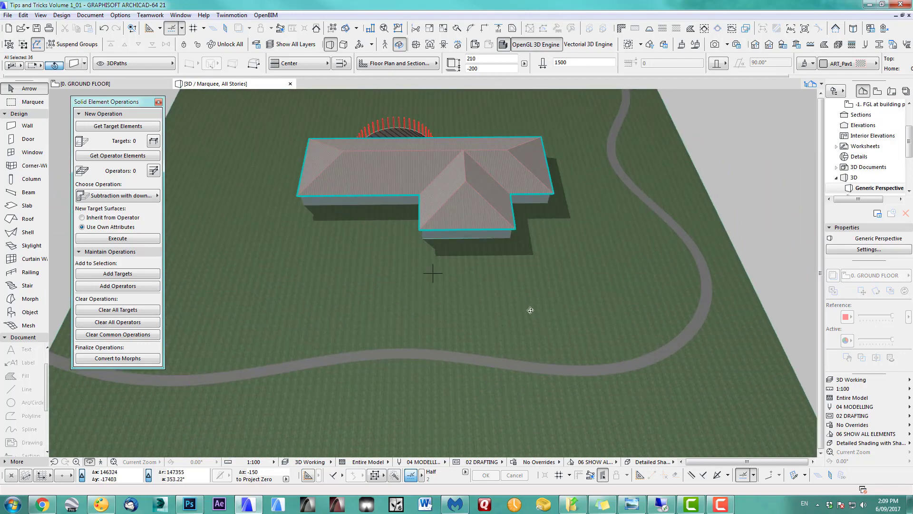
pyautogui.moveTo(520, 309); pyautogui.dragTo(616, 297, button='middle')
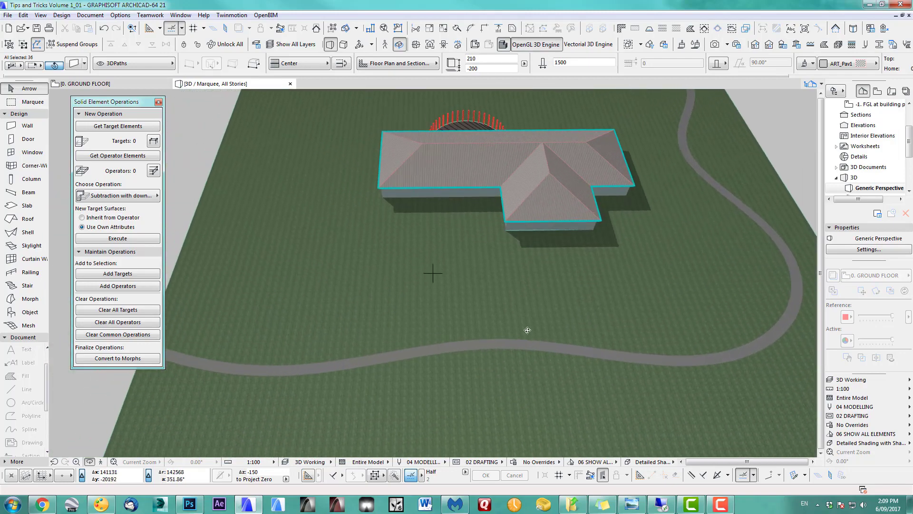
pyautogui.keyDown('shift'); pyautogui.moveTo(527, 330); pyautogui.dragTo(502, 324, button='middle'); pyautogui.keyUp('shift')
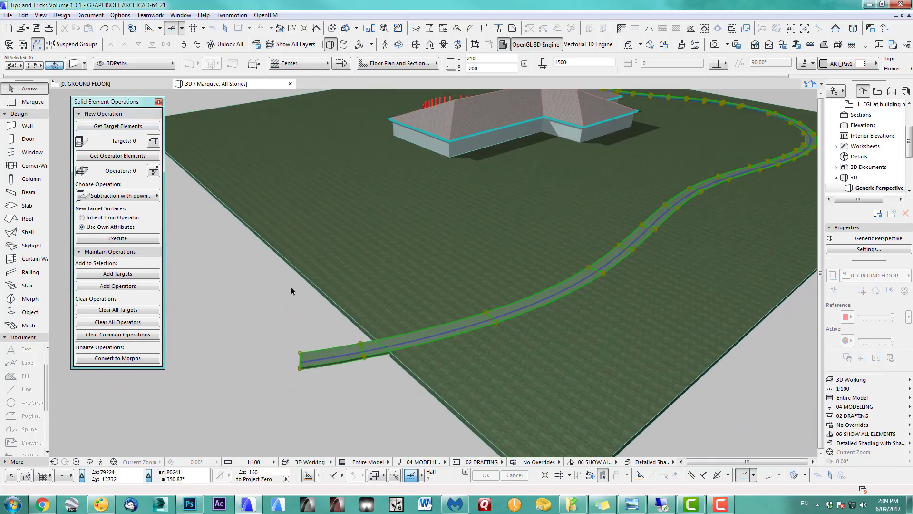
# - In the Profile Manager, choose Pathway1 and open it for editing to inspect its raised edges
pyautogui.click(879, 45)
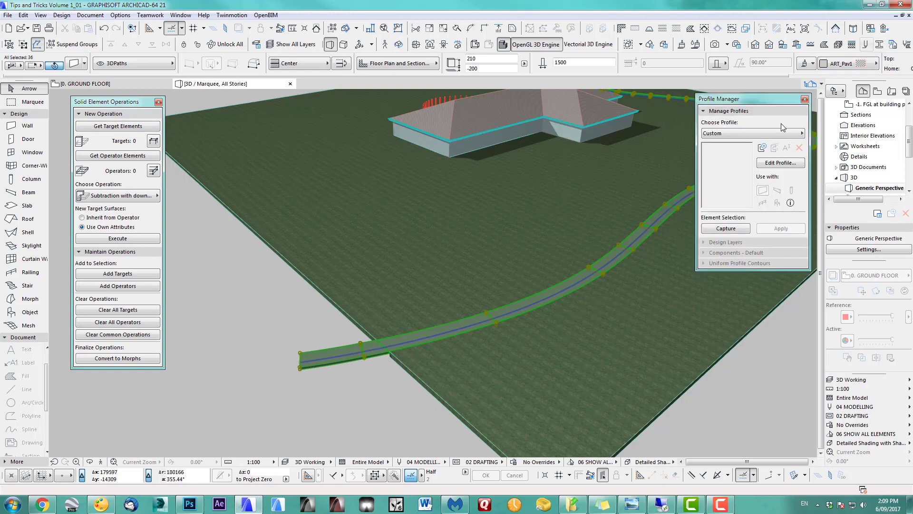
pyautogui.click(771, 133)
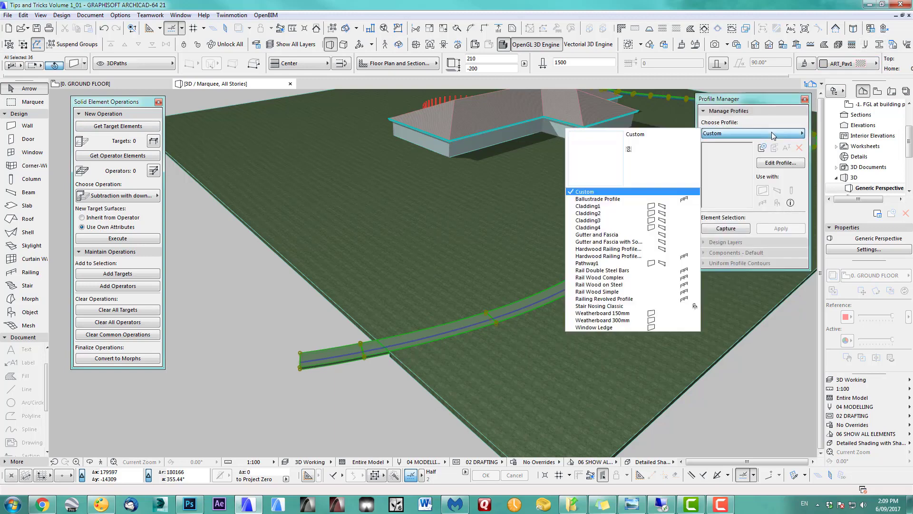
pyautogui.click(592, 264)
pyautogui.click(780, 163)
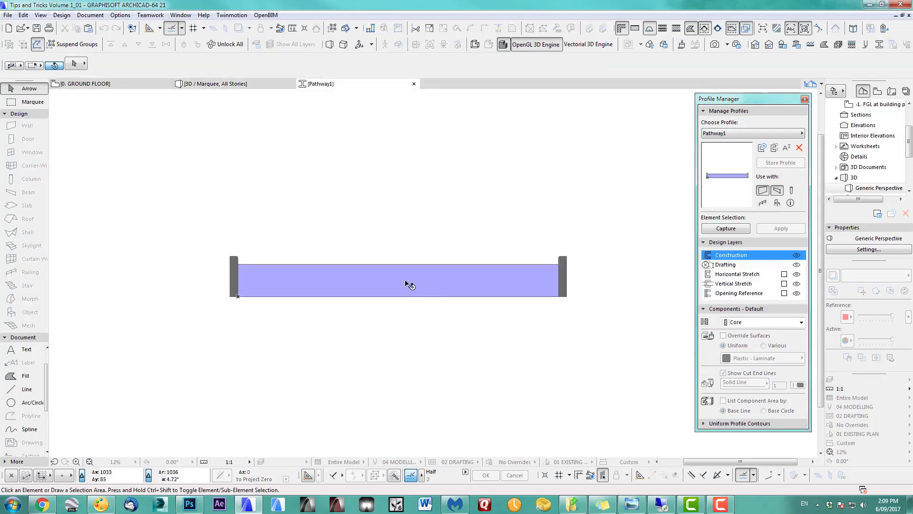
pyautogui.scroll(2, 239, 262)
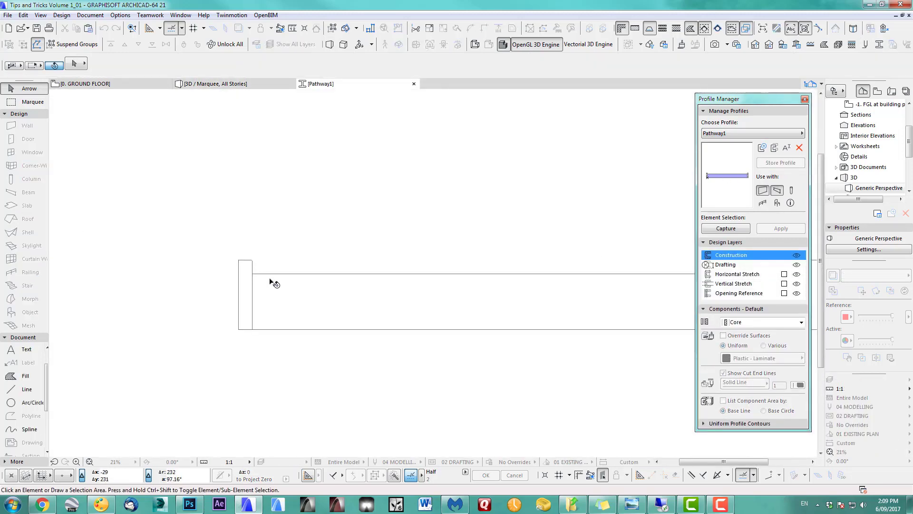
pyautogui.scroll(-2, 493, 271)
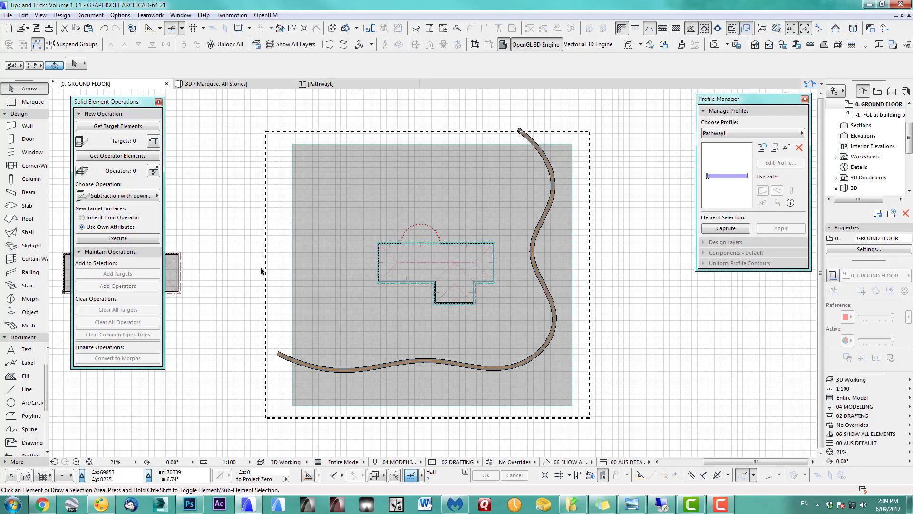
pyautogui.press('F5')
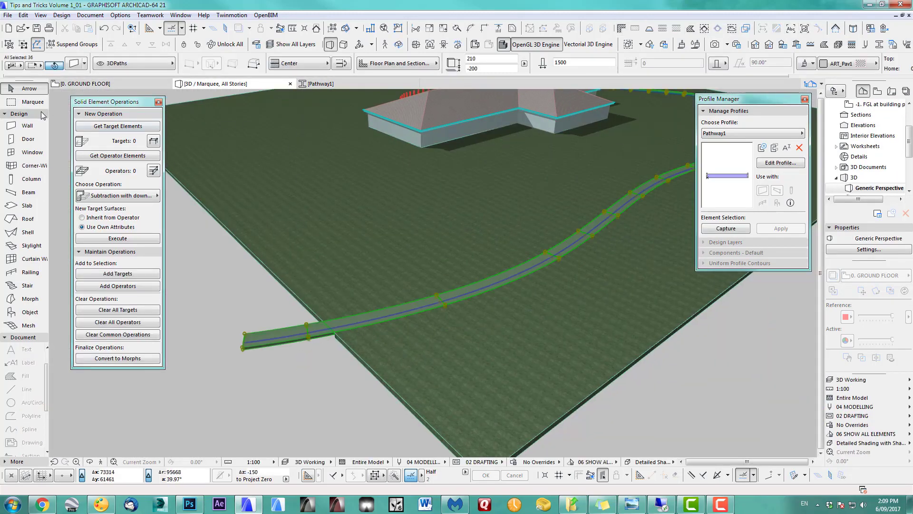
# - Give the selected pathway walls the Pathway1 complex profile
pyautogui.click(74, 65)
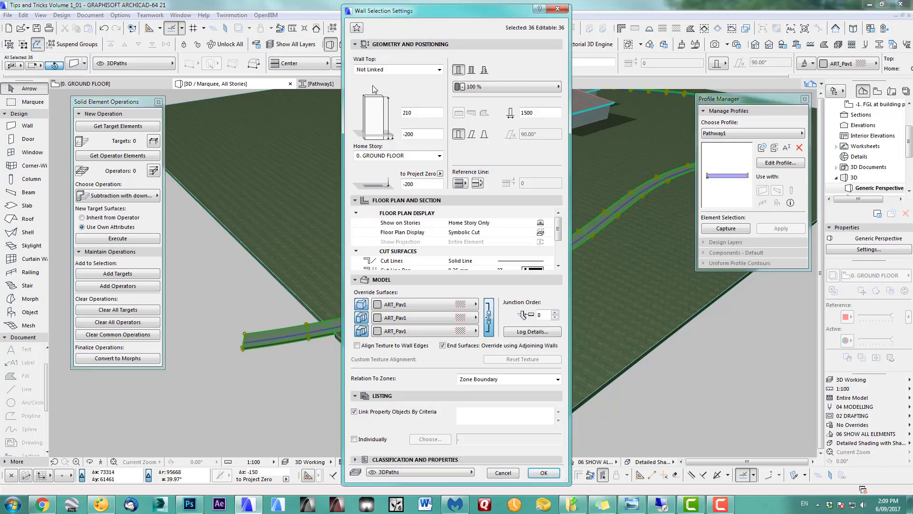
pyautogui.click(484, 70)
pyautogui.click(486, 86)
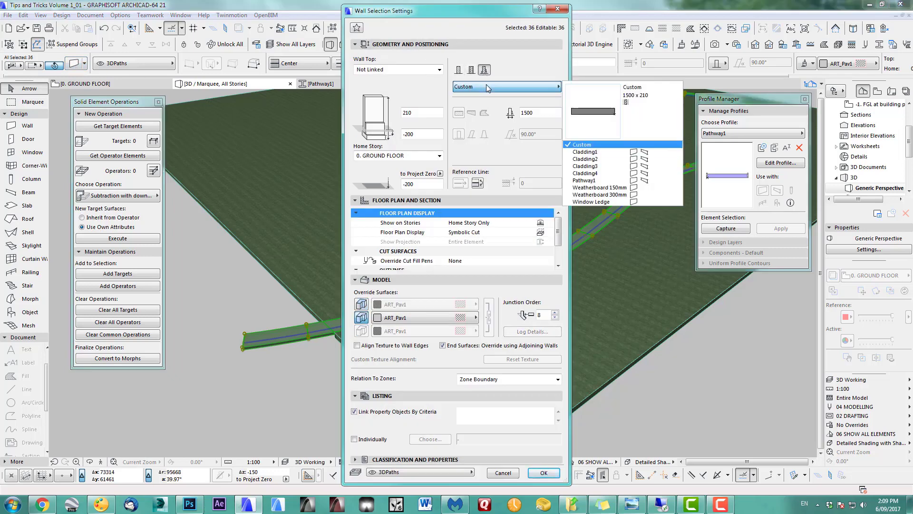
pyautogui.click(587, 180)
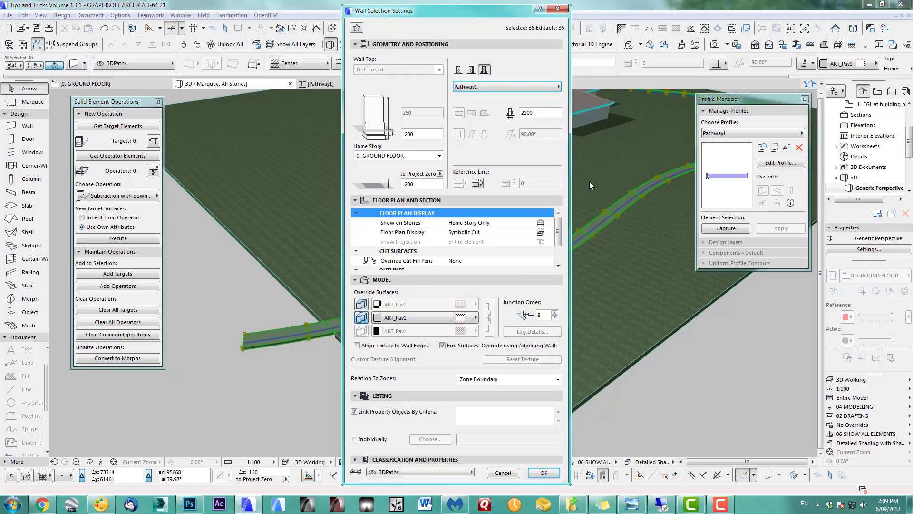
pyautogui.click(543, 471)
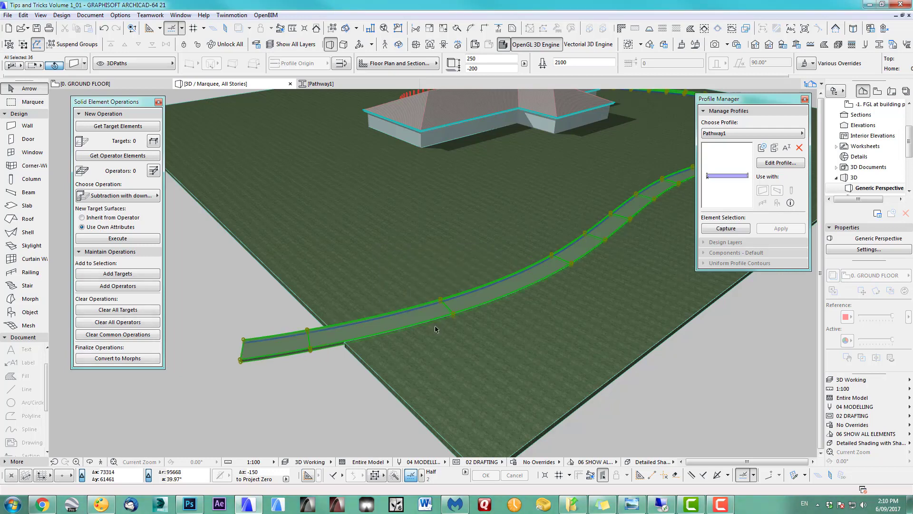
pyautogui.scroll(2, 349, 334)
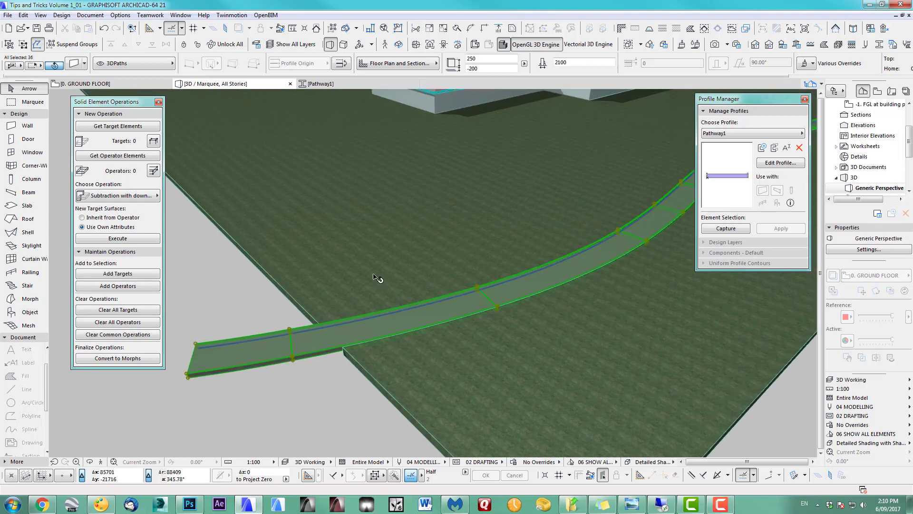
pyautogui.keyDown('shift'); pyautogui.moveTo(370, 313); pyautogui.dragTo(423, 326, button='middle'); pyautogui.keyUp('shift')
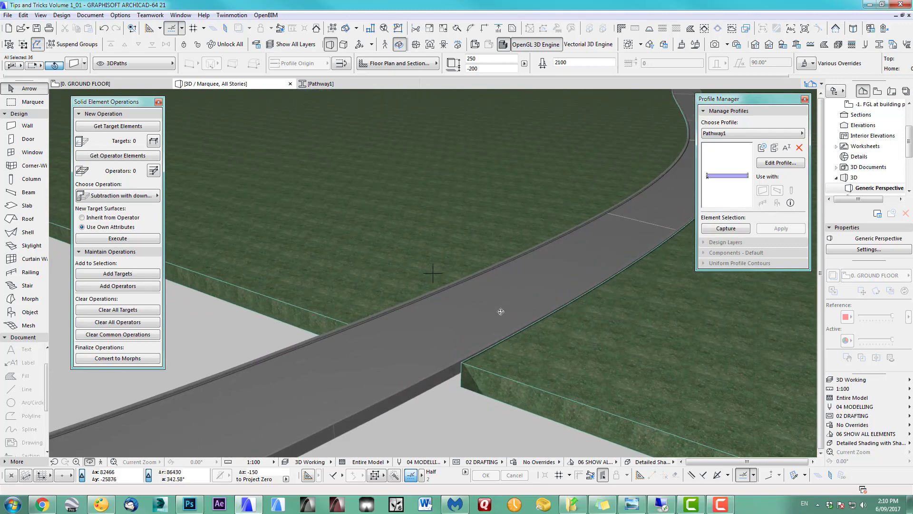
# - Move all Pathway1 profile parts so a bottom-edge point sits on the origin, and store it
pyautogui.click(785, 163)
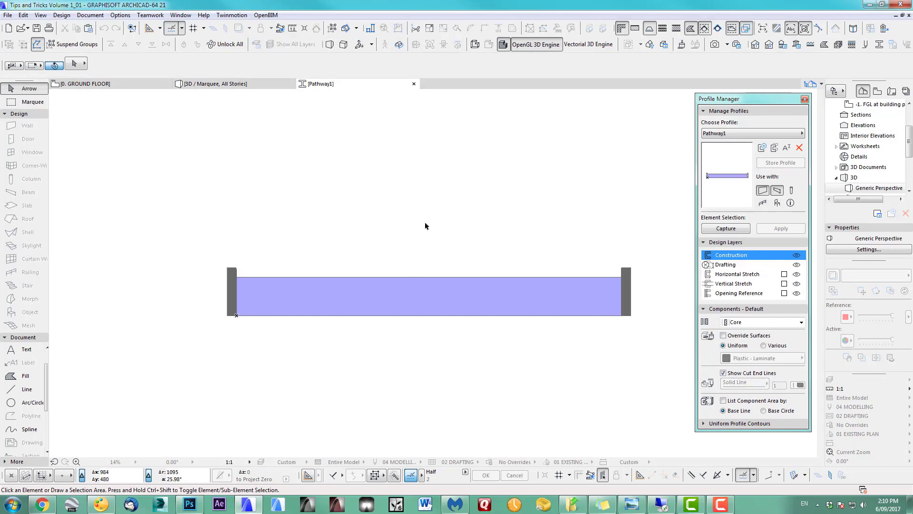
pyautogui.moveTo(186, 241); pyautogui.dragTo(636, 340)
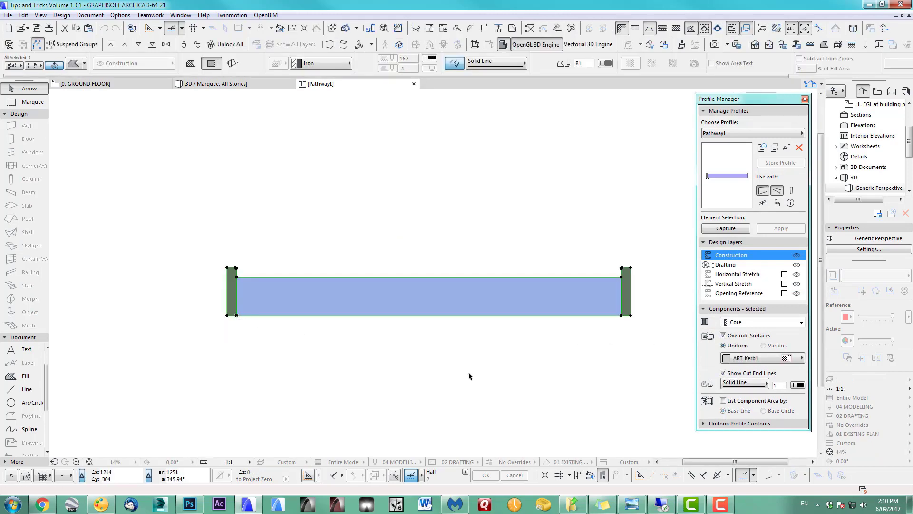
pyautogui.hotkey('ctrl', 'd')
pyautogui.click(429, 316)
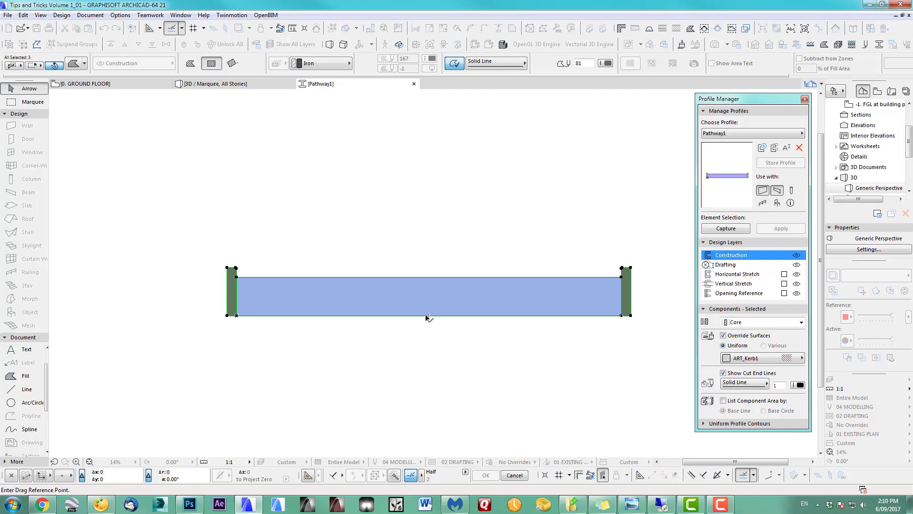
pyautogui.click(237, 316)
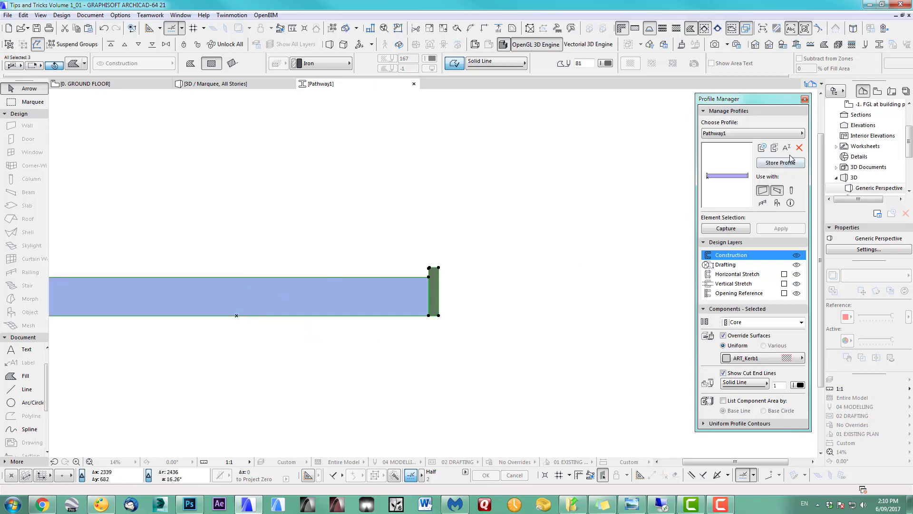
pyautogui.click(781, 162)
# - Select the pathway walls on the floor plan and view them in 3D
pyautogui.click(598, 175)
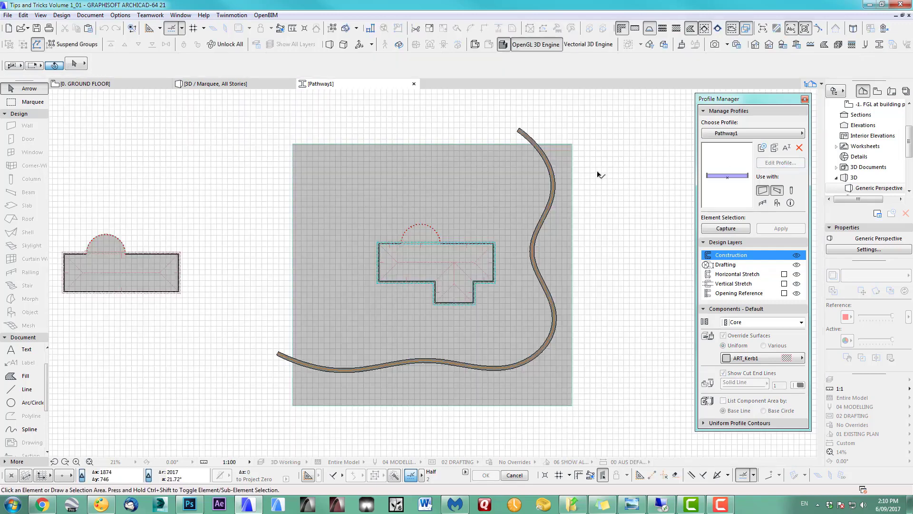
pyautogui.click(553, 333)
pyautogui.press('F3')
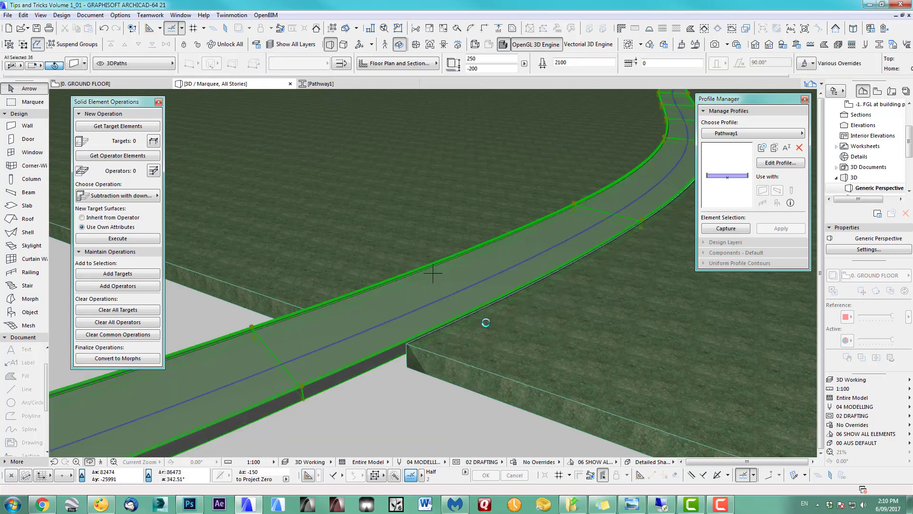
# - Zoom out and orbit from a low angle to a near top-down view of the kerbed path around the house
pyautogui.scroll(-5, 476, 321)
pyautogui.scroll(-3, 461, 322)
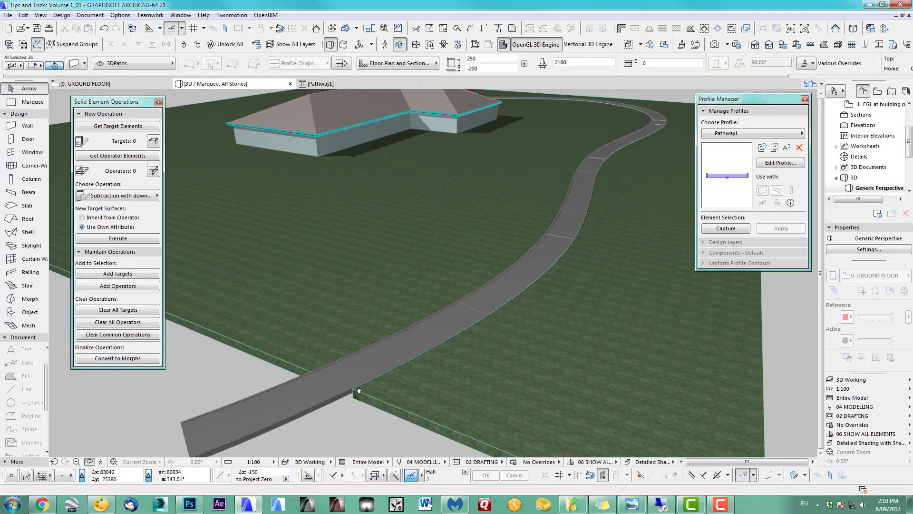
pyautogui.keyDown('shift'); pyautogui.moveTo(369, 363); pyautogui.dragTo(514, 181, button='middle'); pyautogui.keyUp('shift')
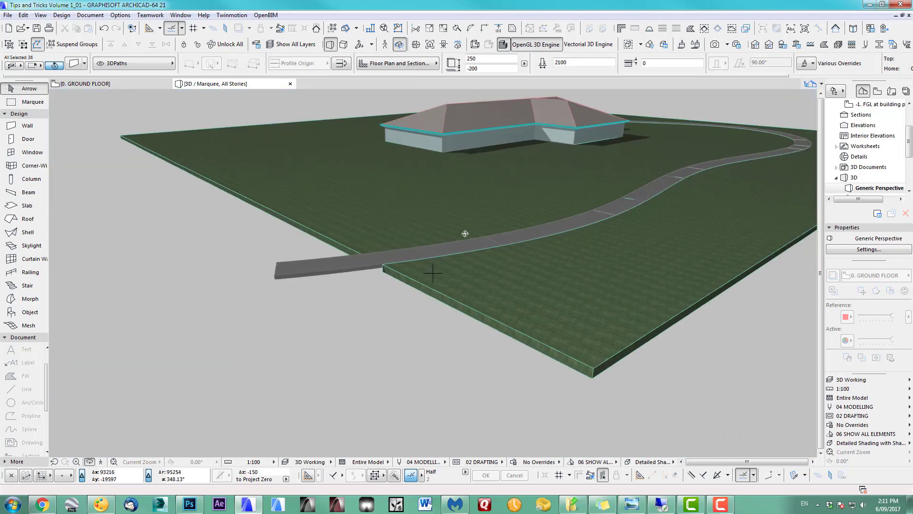
pyautogui.keyDown('shift'); pyautogui.moveTo(465, 233); pyautogui.dragTo(542, 314, button='middle'); pyautogui.keyUp('shift')
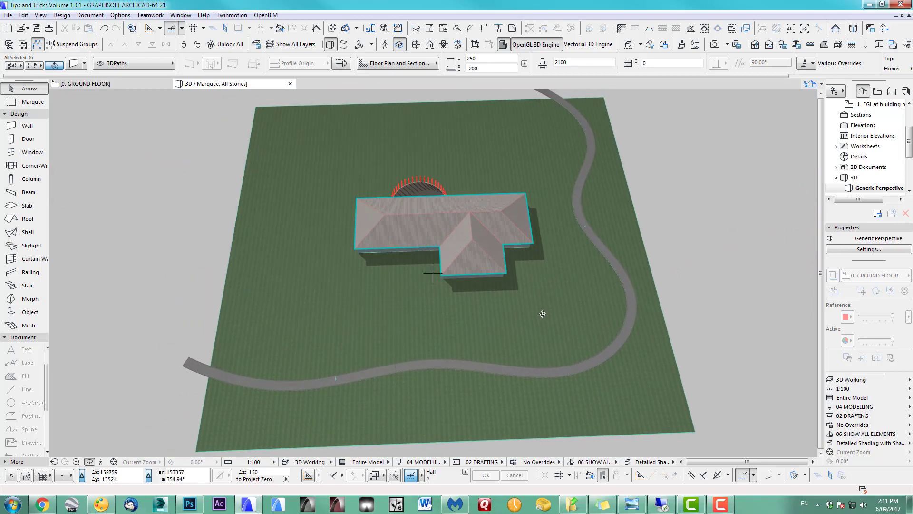